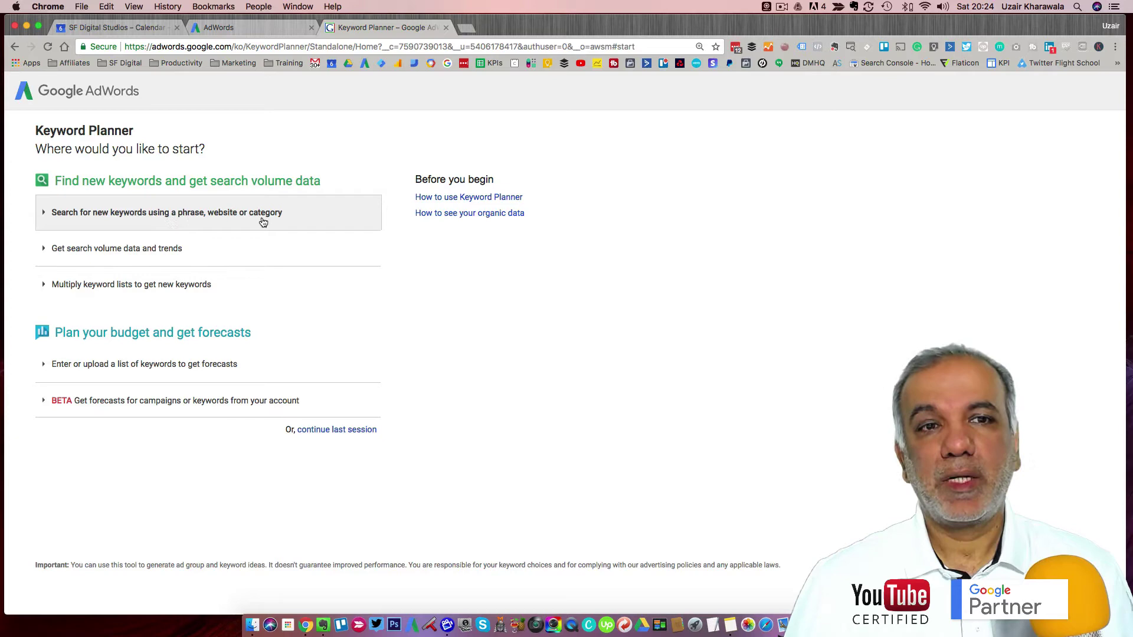
- Expand the new-keyword search form for London, English and Google, and browse the product categories
left_click(231, 217)
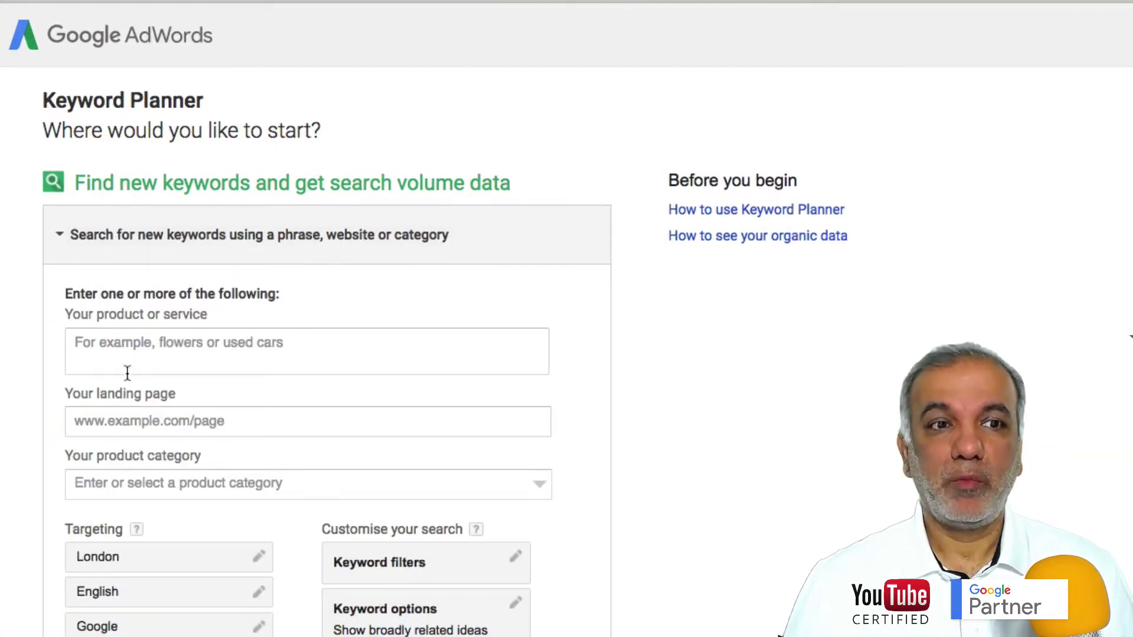
left_click(98, 344)
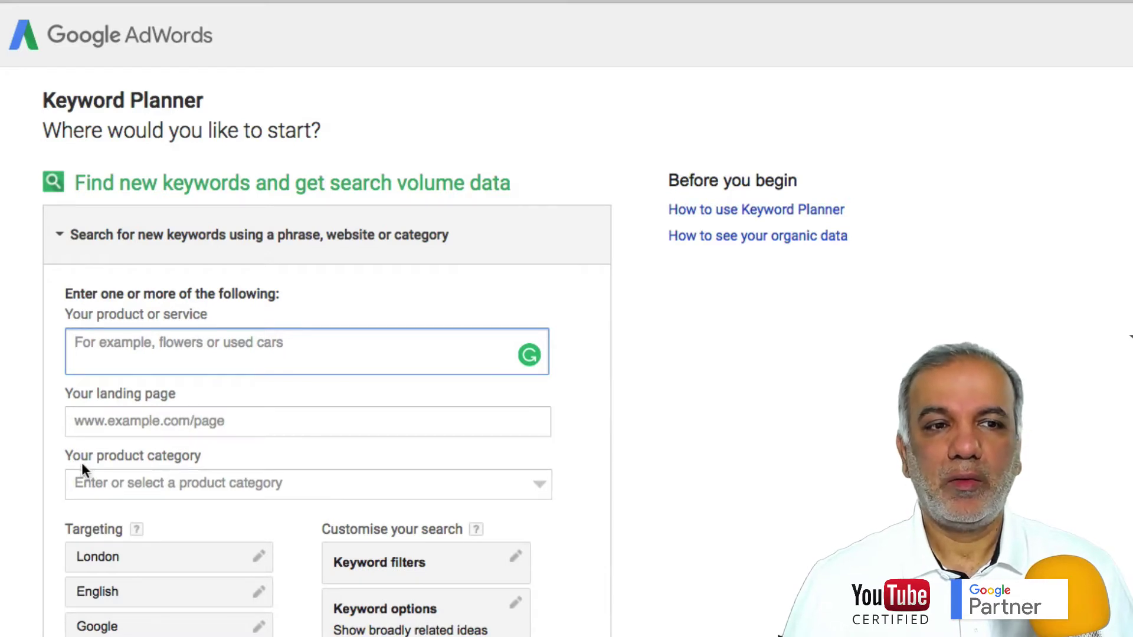
left_click(309, 485)
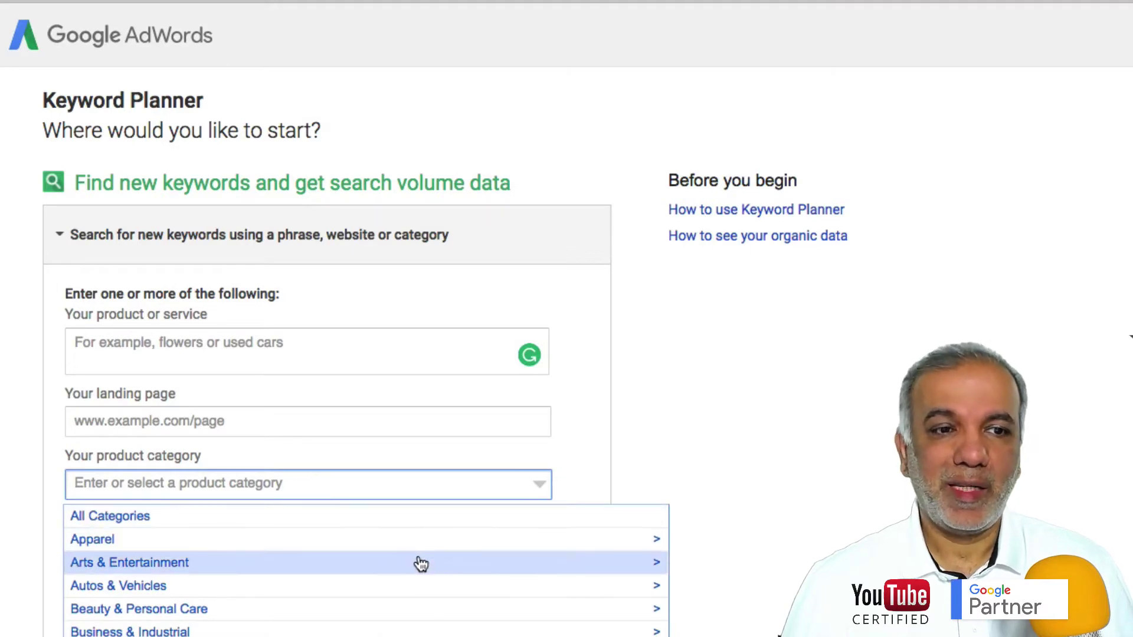
scroll(419, 562, "down", 3)
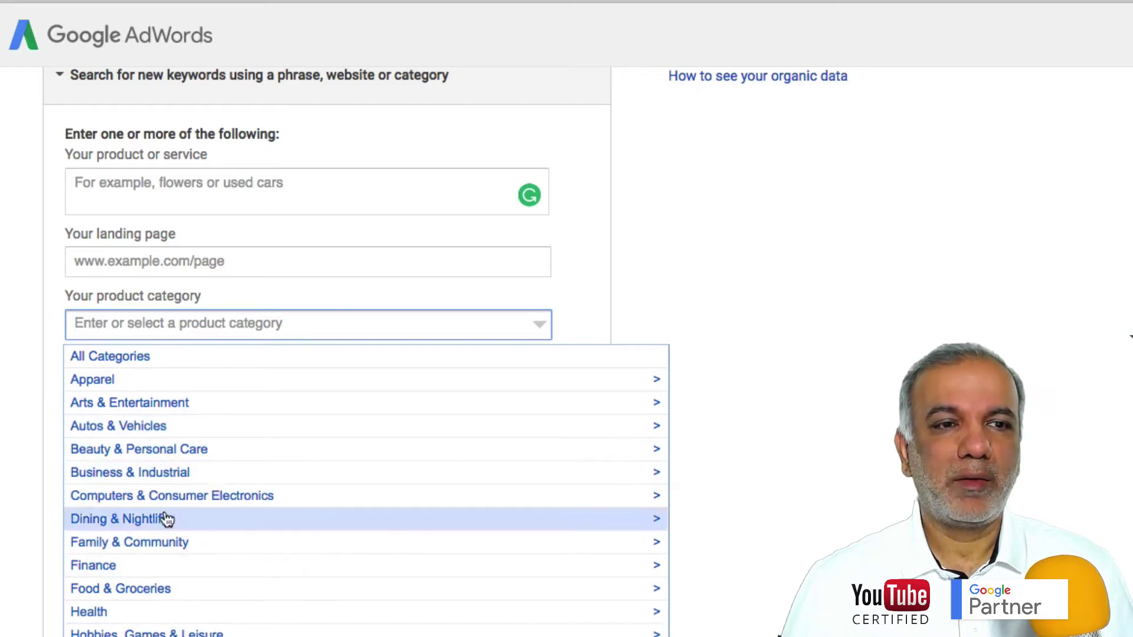
left_click(318, 186)
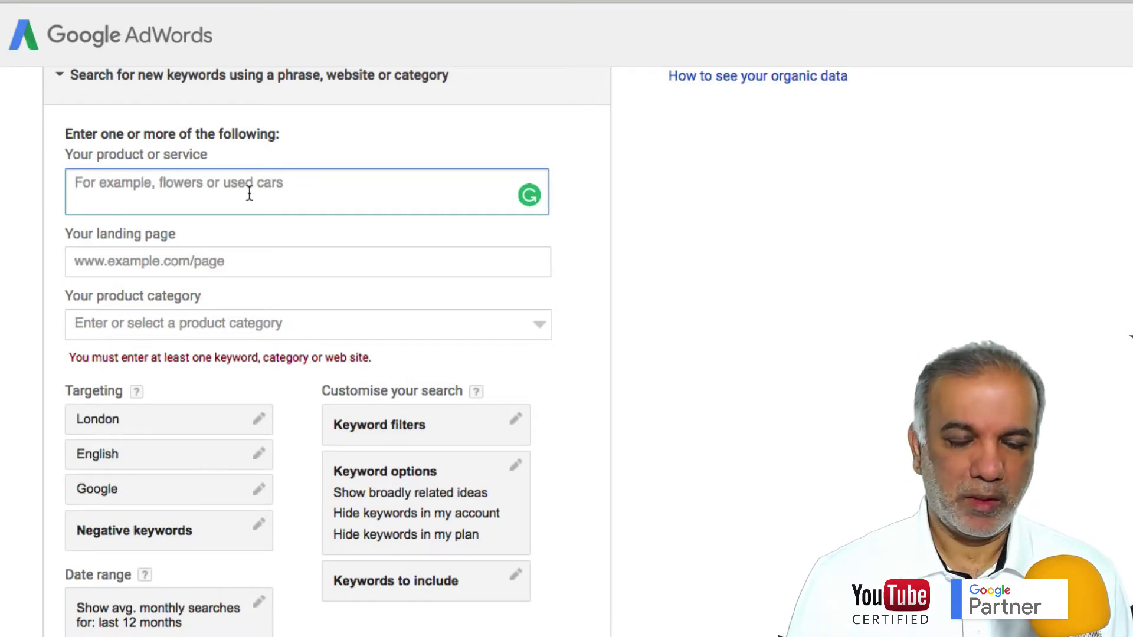
- Enter 'dog training' as the product or service and open the London location targeting
type("d")
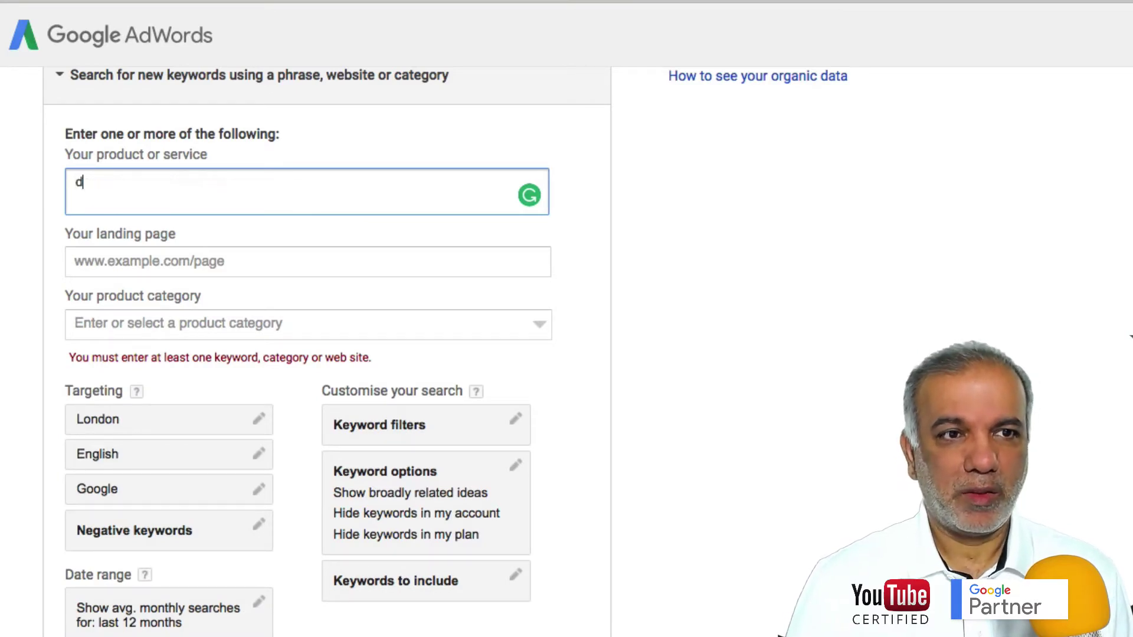
type("og training")
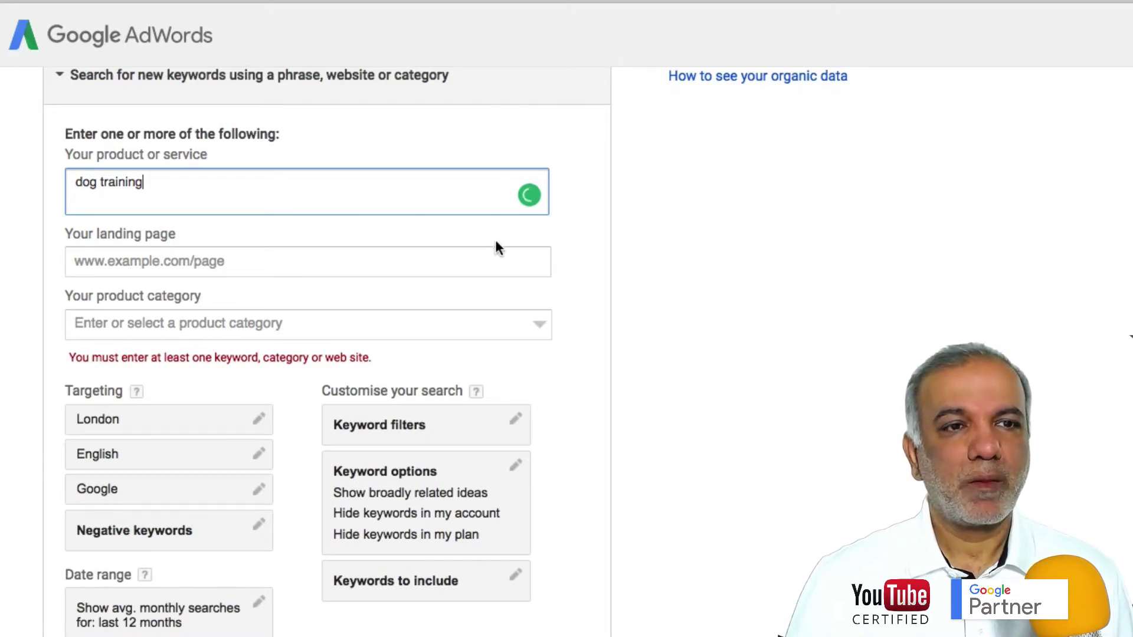
left_click(522, 259)
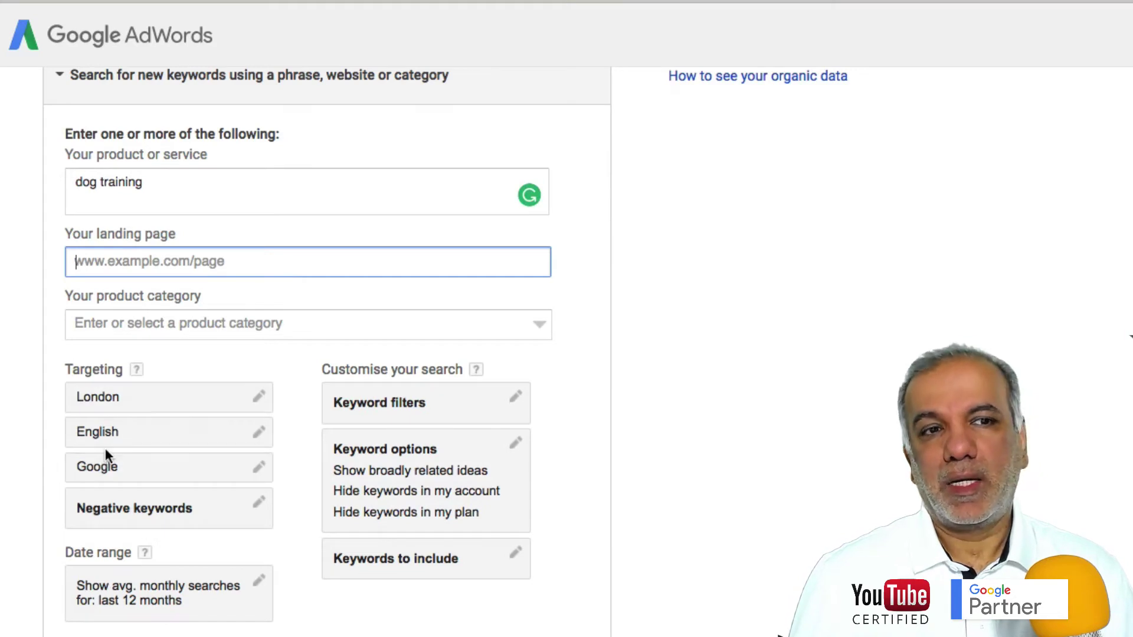
left_click(260, 399)
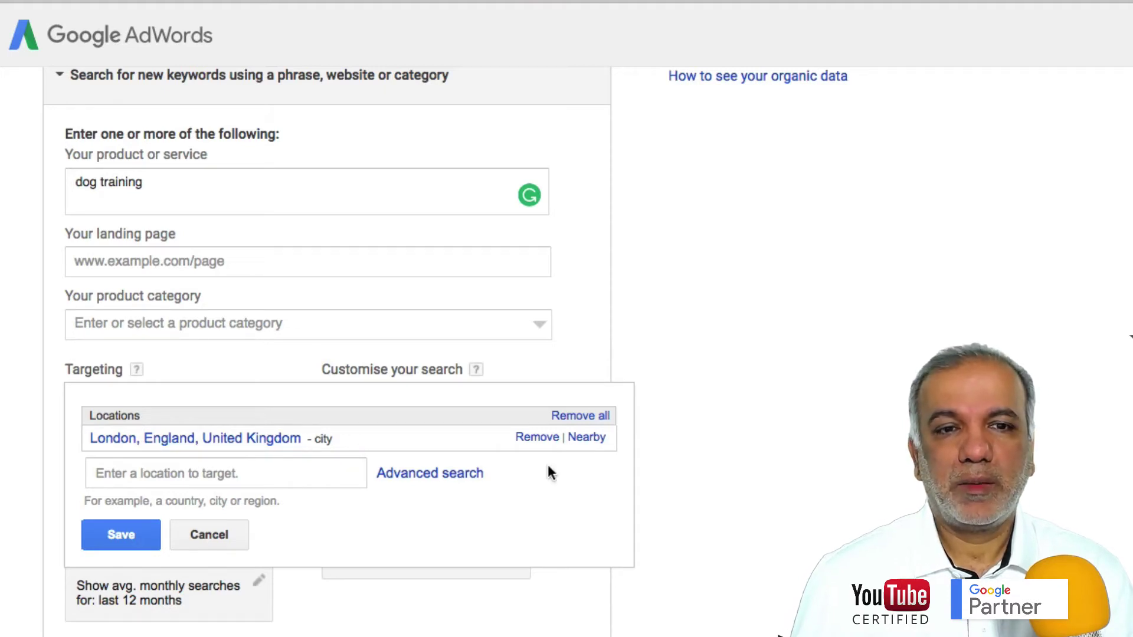
- Replace London with Leighton Buzzard as the targeted location and save the targeting
left_click(537, 437)
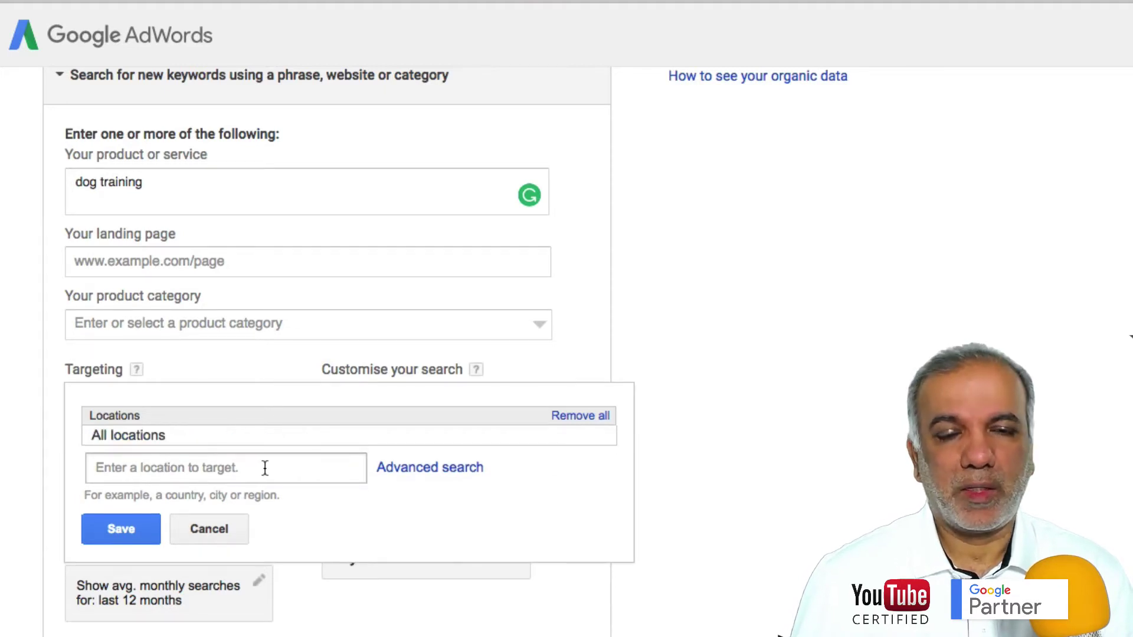
left_click(304, 470)
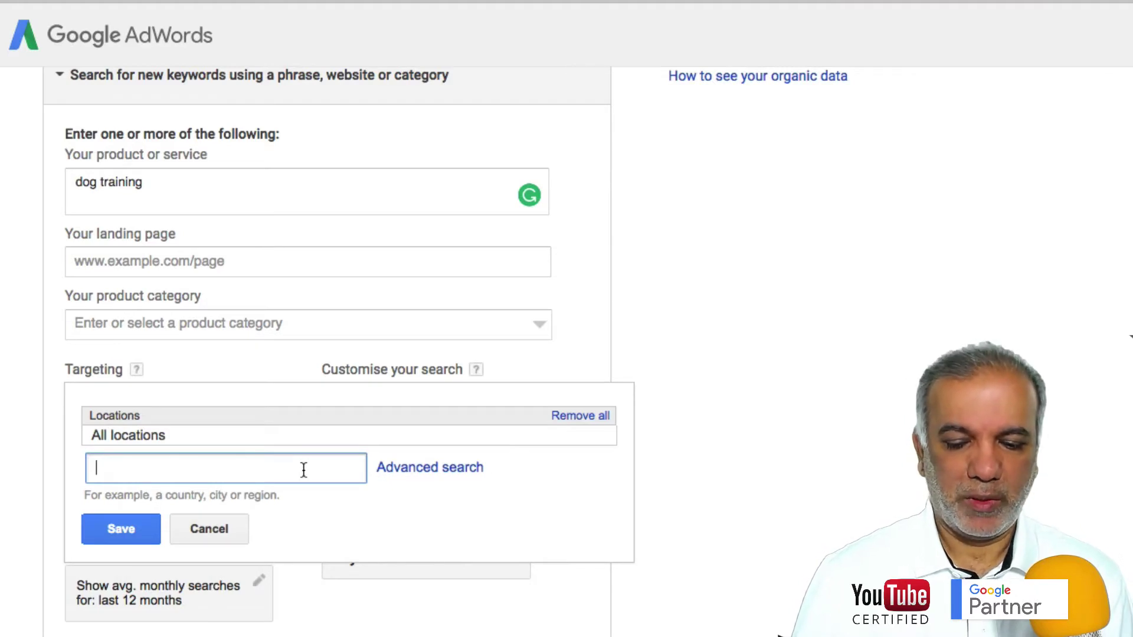
type("leighto")
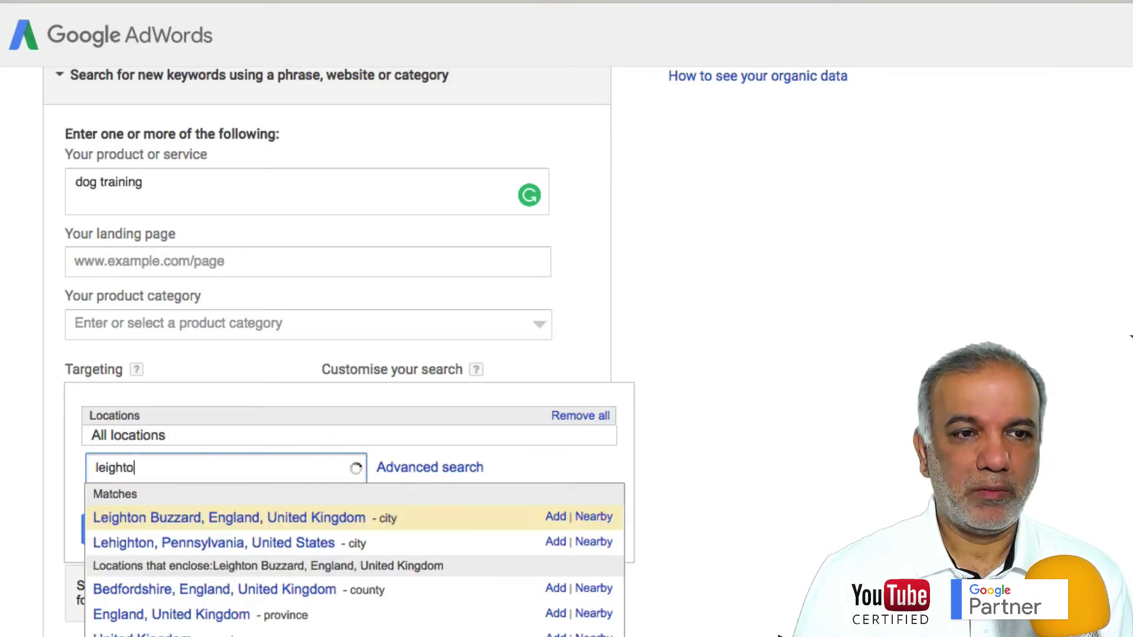
type("n bu")
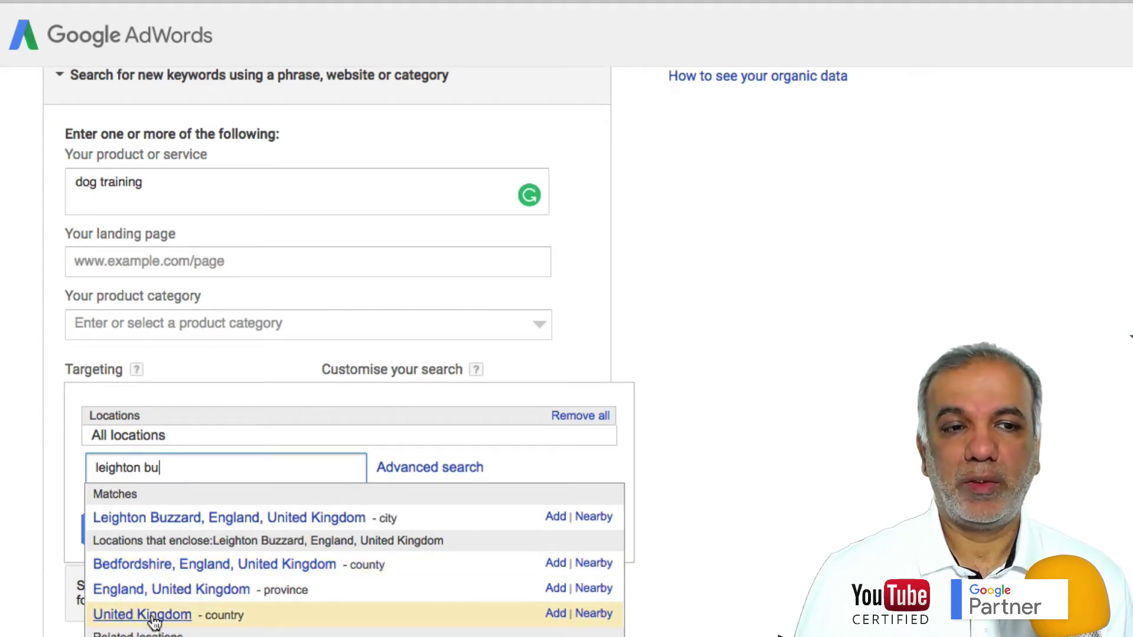
left_click(555, 519)
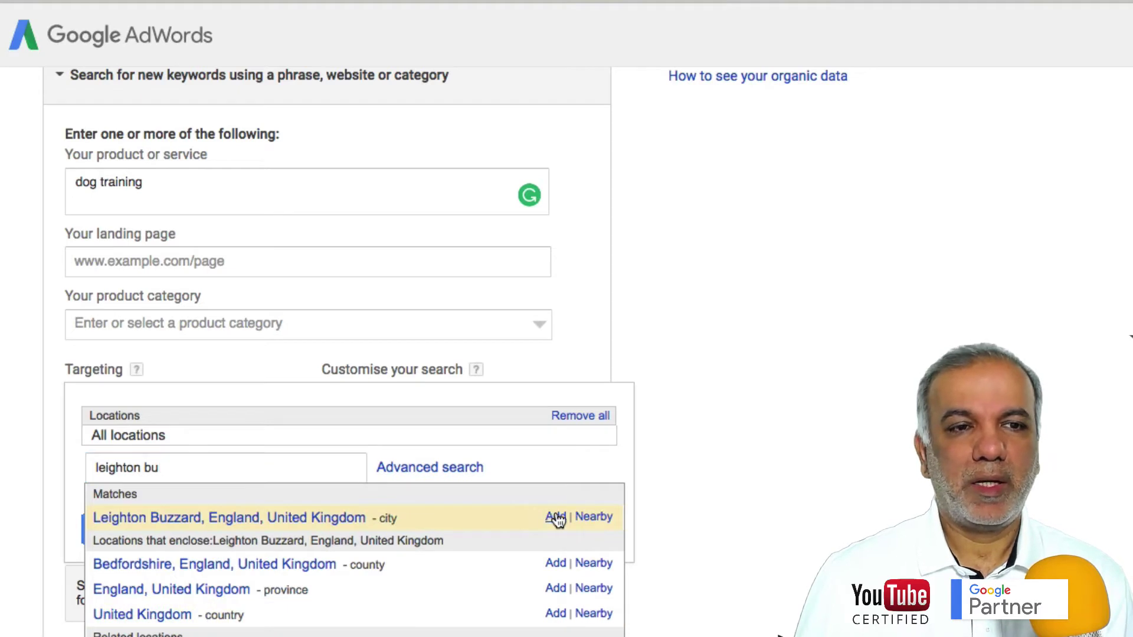
left_click(112, 534)
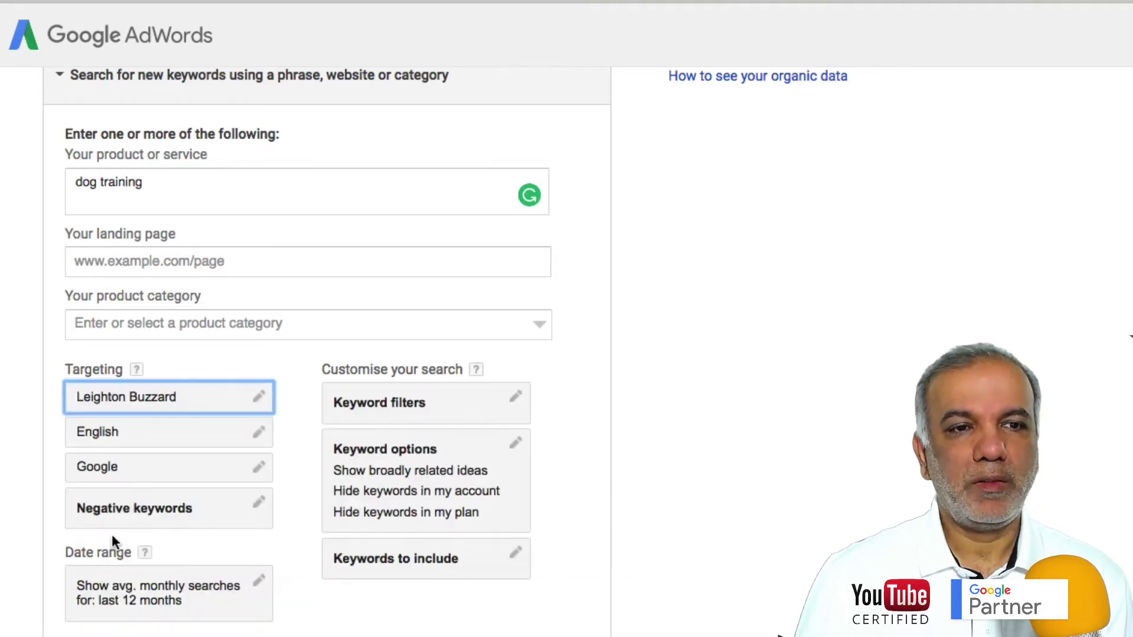
left_click(259, 469)
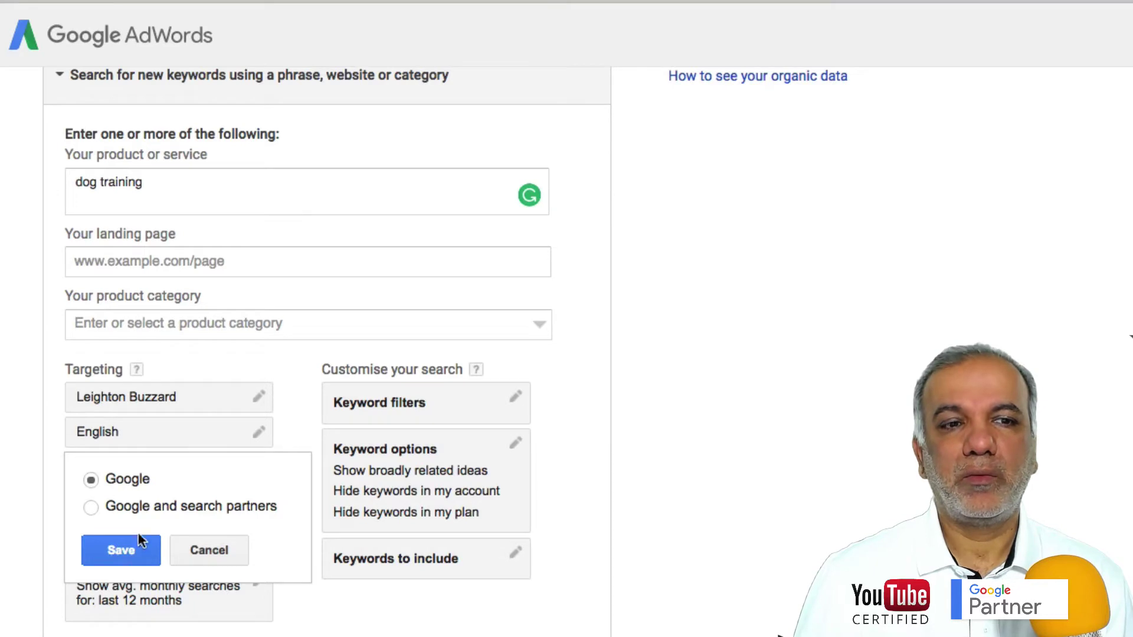
- Save the Google-only network setting and cancel the started negative keyword, leaving none
left_click(121, 550)
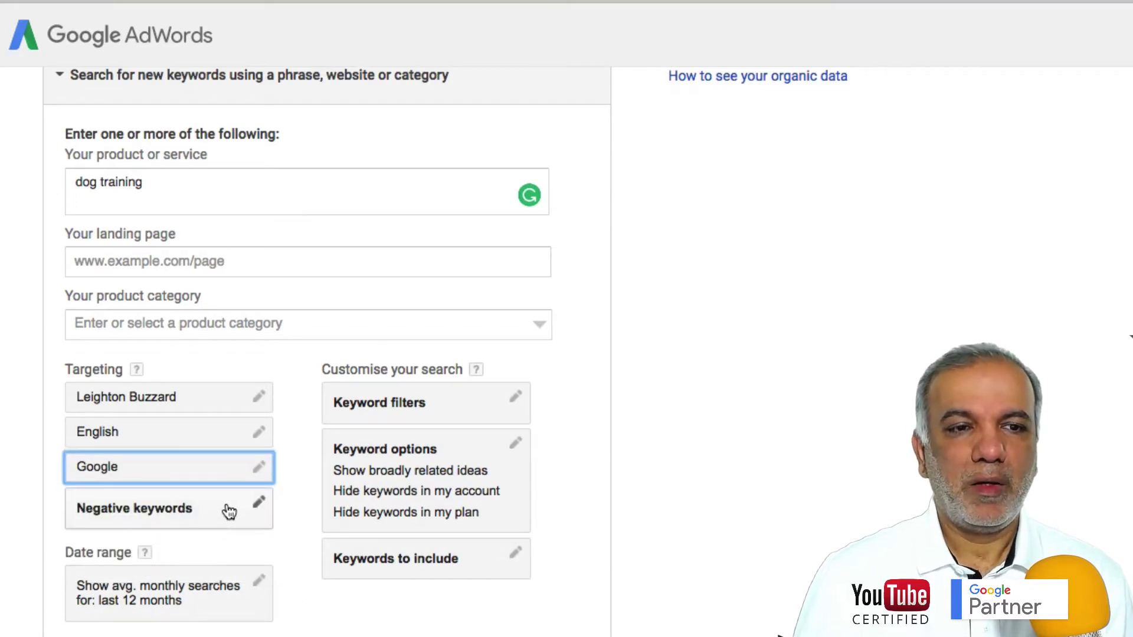
left_click(229, 512)
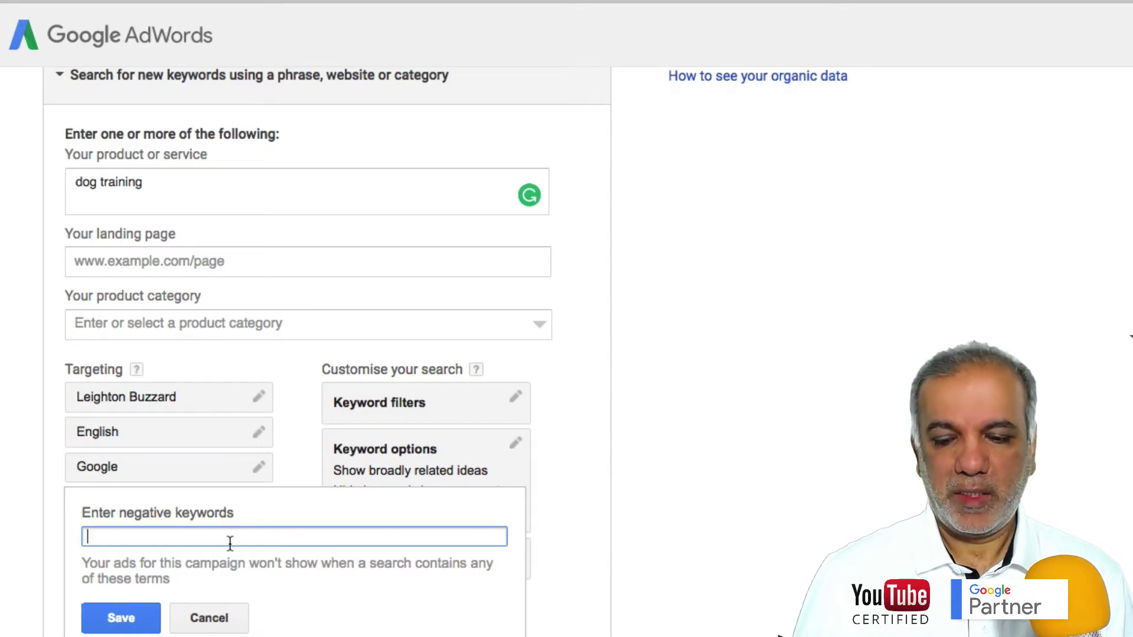
type("puppy")
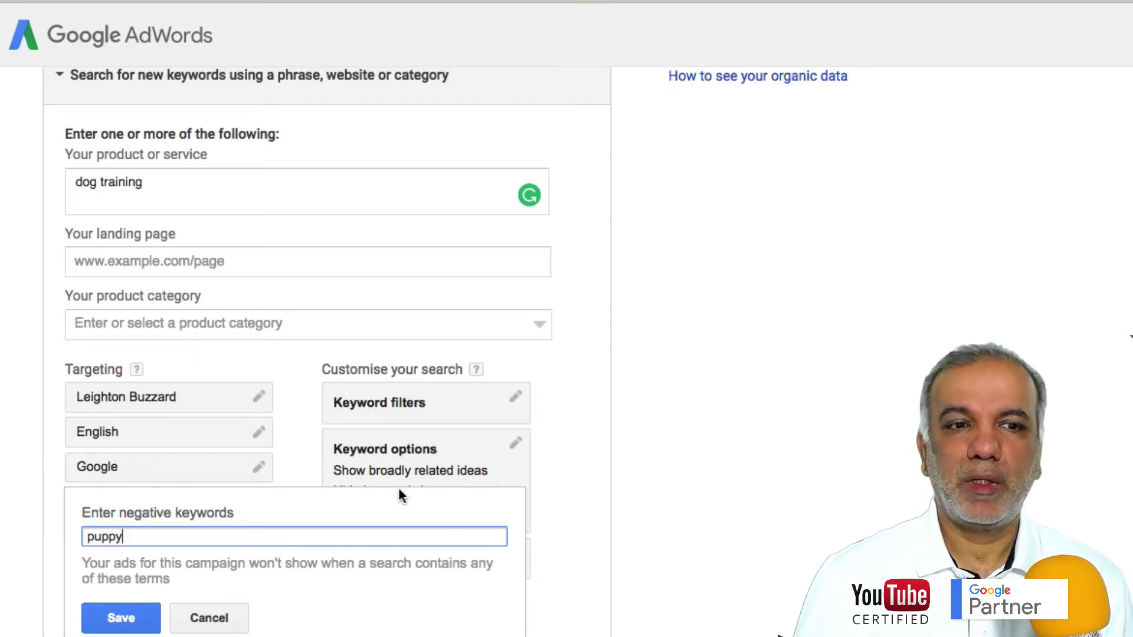
left_click(217, 619)
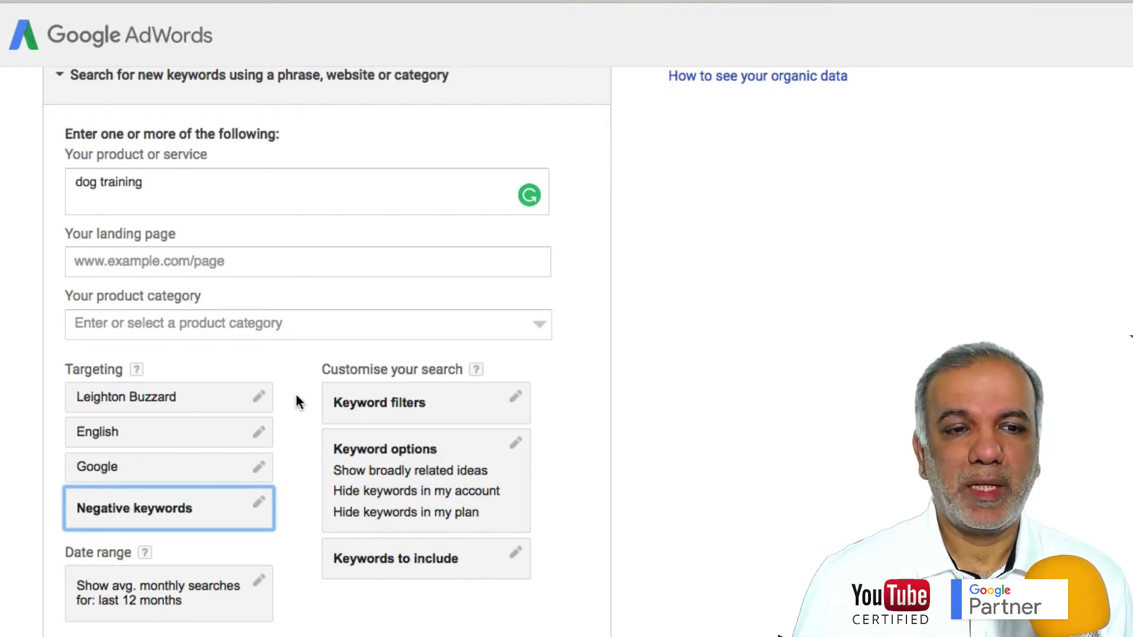
scroll(295, 401, "down", 5)
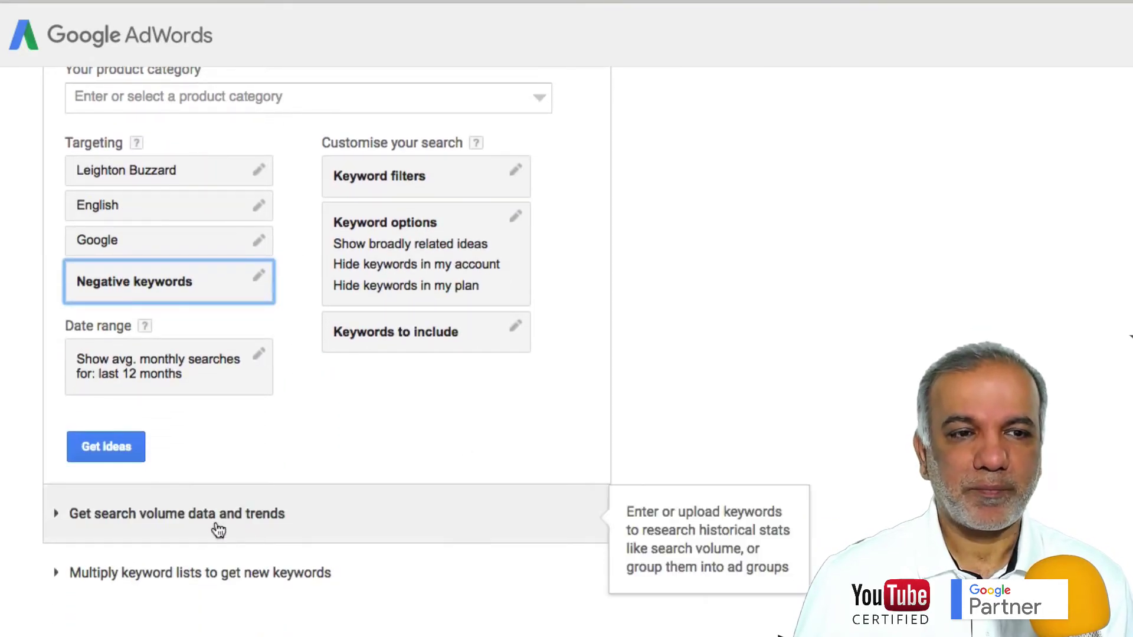
- Get keyword ideas for 'dog training' and bring up the chart view options
left_click(120, 444)
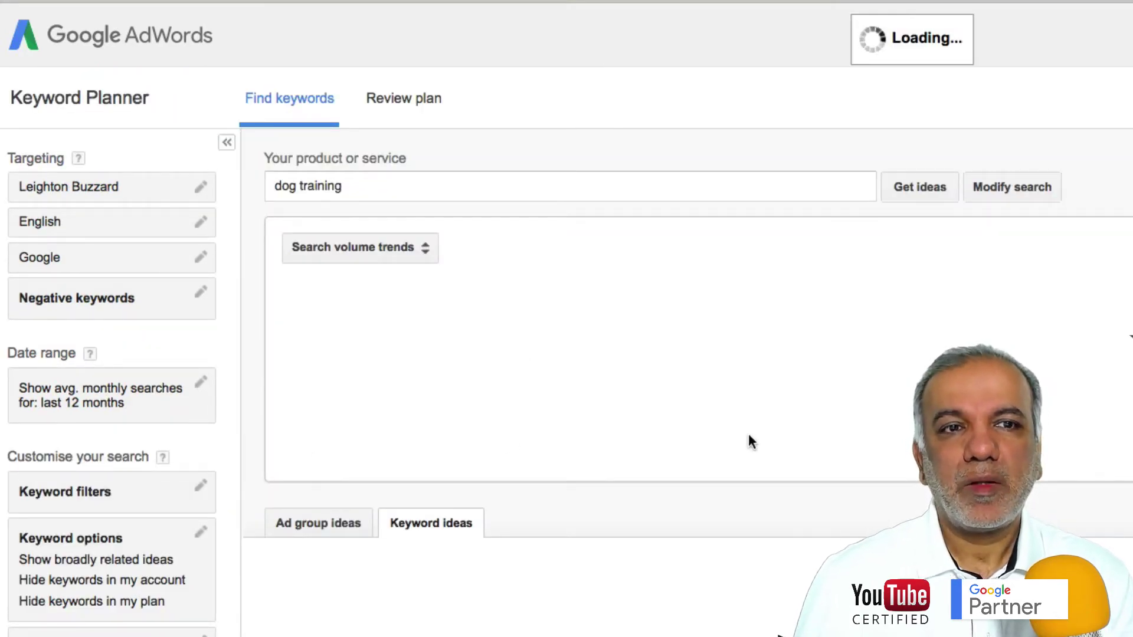
mouse_move(754, 438)
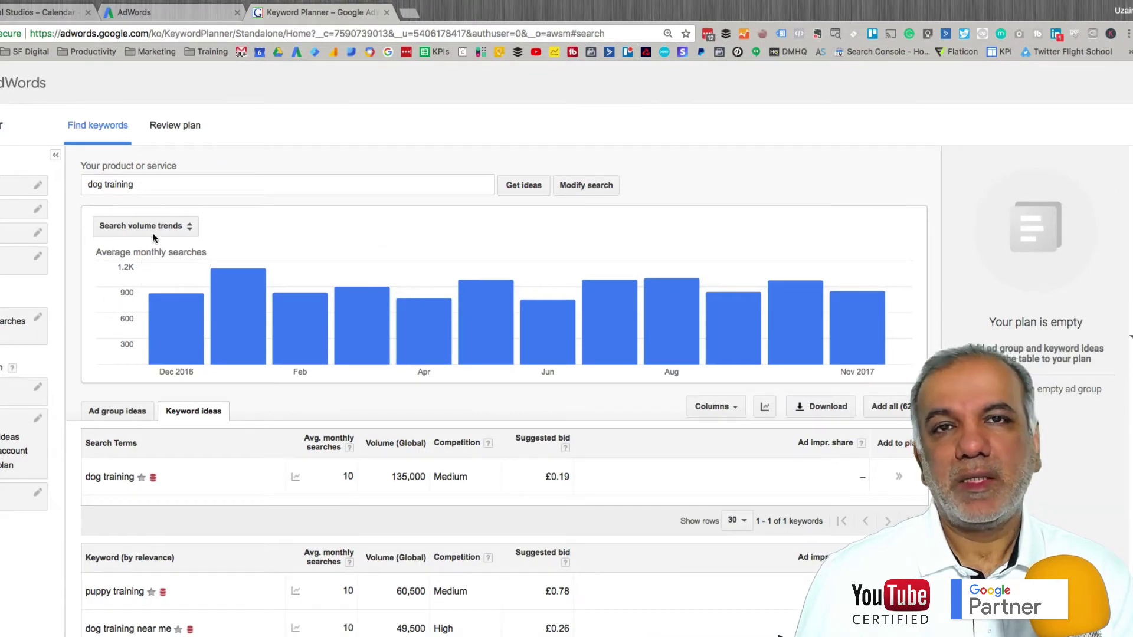
mouse_move(706, 330)
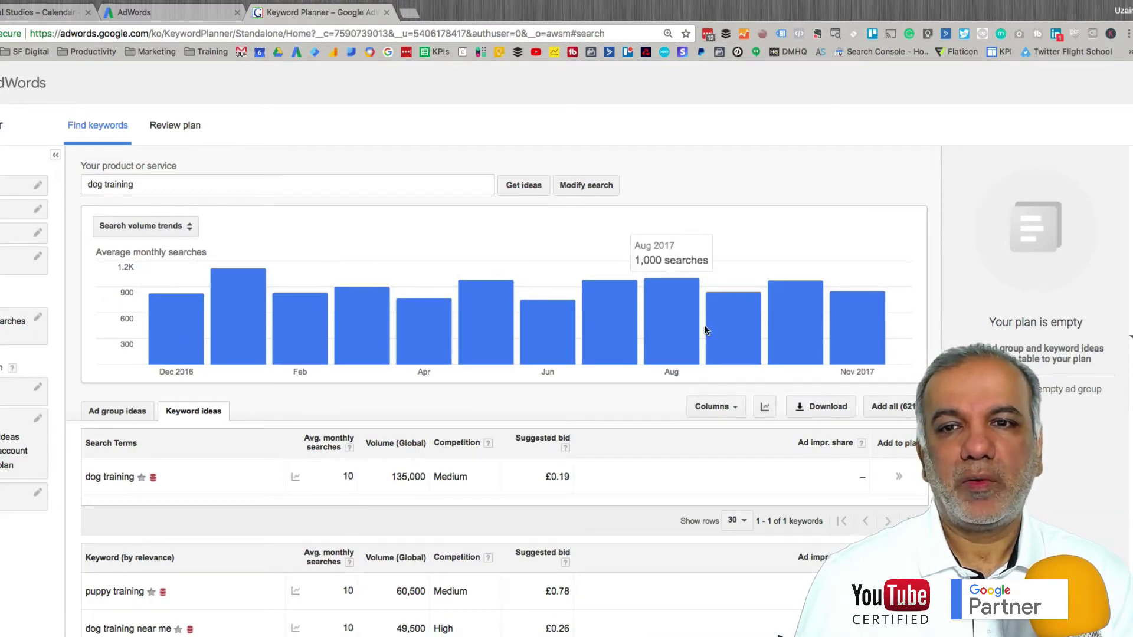
mouse_move(231, 334)
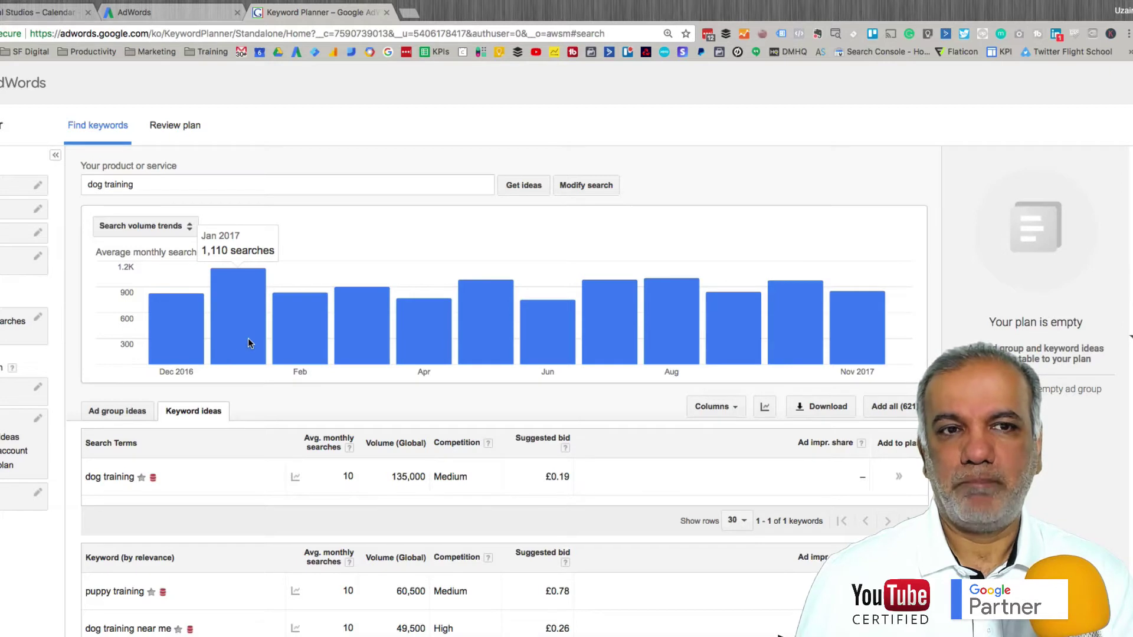
left_click(184, 227)
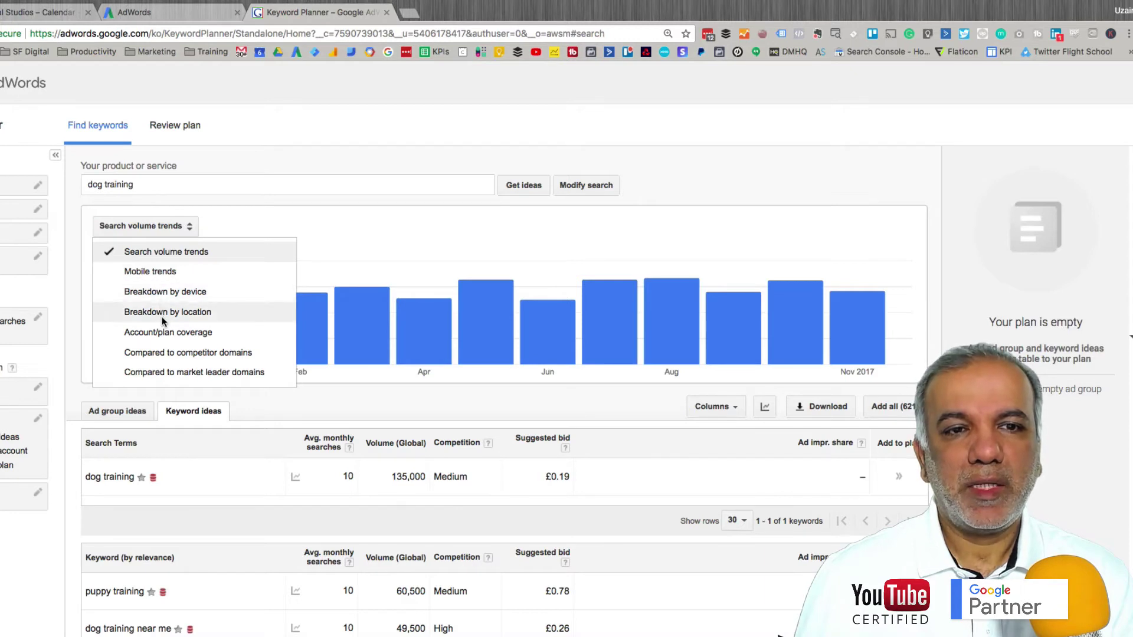
- Chart searches by device and highlight mobile 43.6%, tablets 38.9% and computers 17.4%
left_click(164, 292)
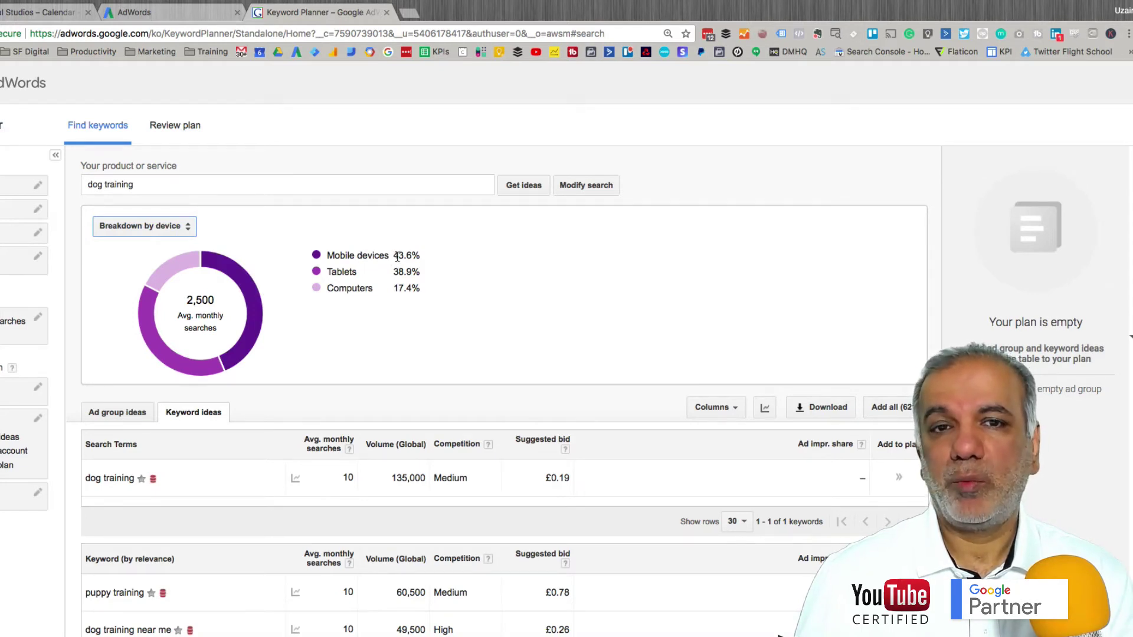
left_click_drag(397, 257, 413, 258)
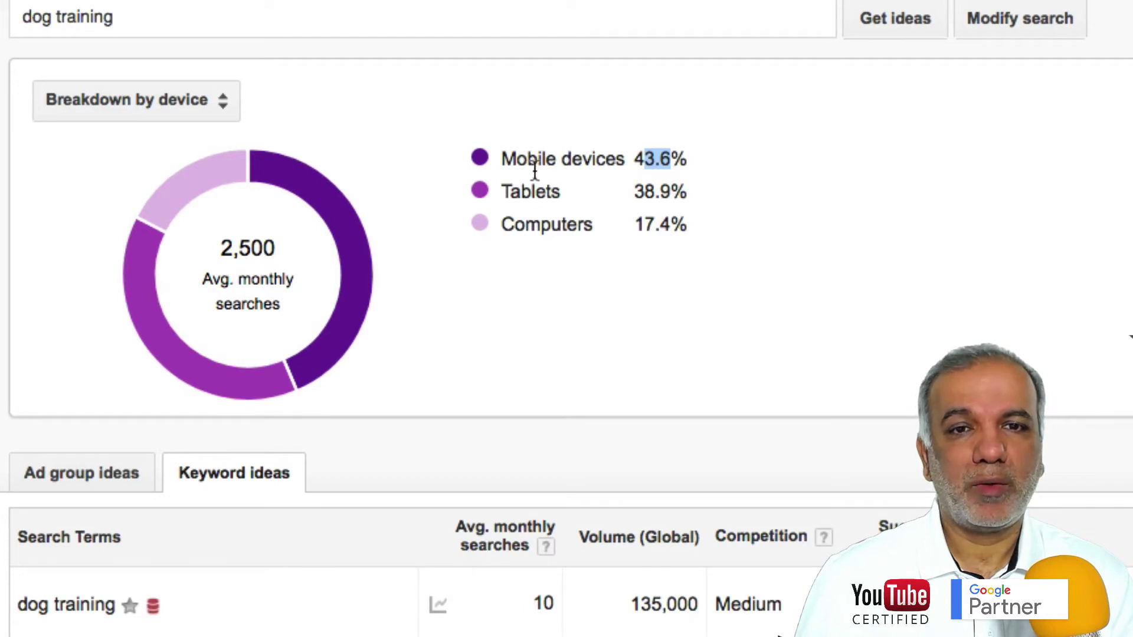
left_click_drag(511, 192, 546, 192)
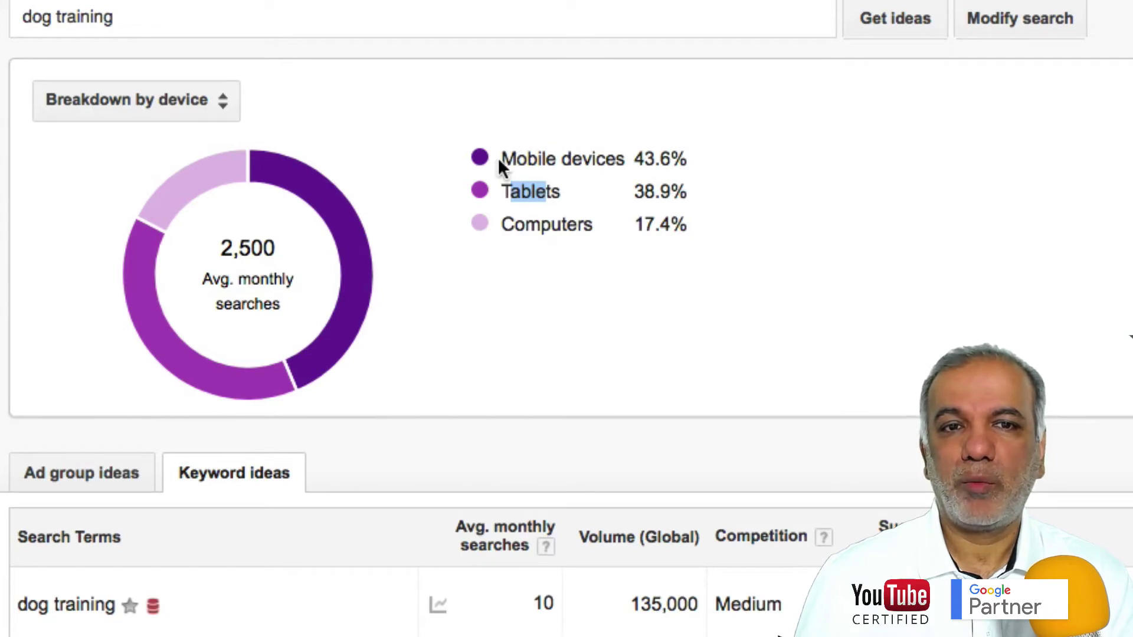
left_click_drag(499, 158, 628, 160)
left_click(688, 190, "shift")
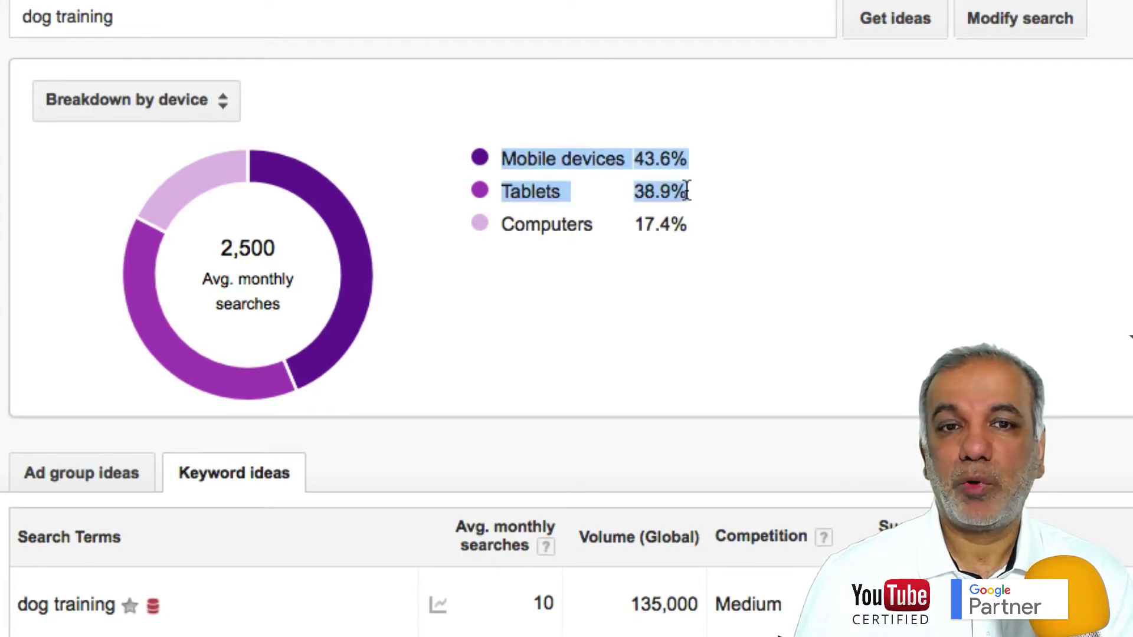
left_click_drag(635, 224, 671, 226)
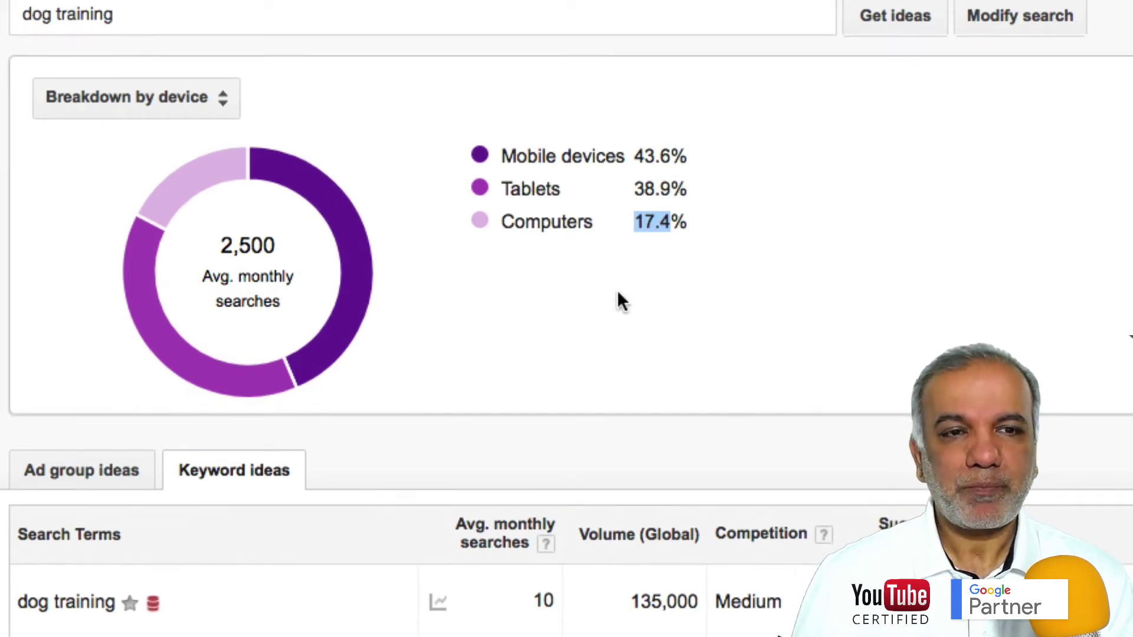
scroll(144, 119, "down", 1)
left_click(142, 80)
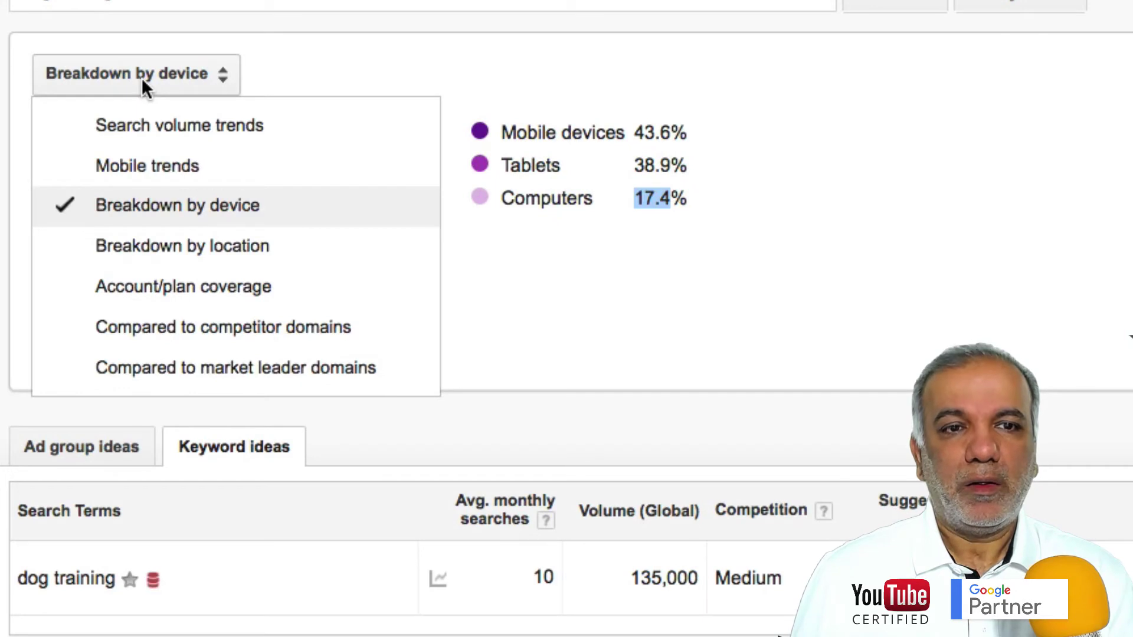
- Review the Leighton Buzzard location breakdown, then switch the chart to Mobile trends
left_click(176, 249)
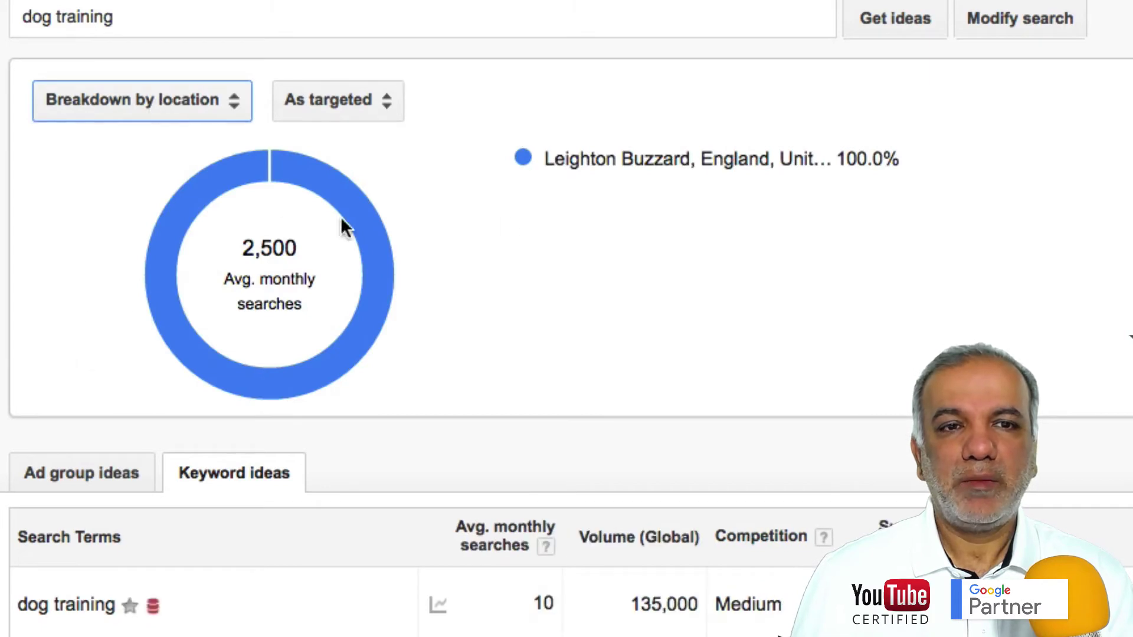
left_click_drag(549, 160, 672, 161)
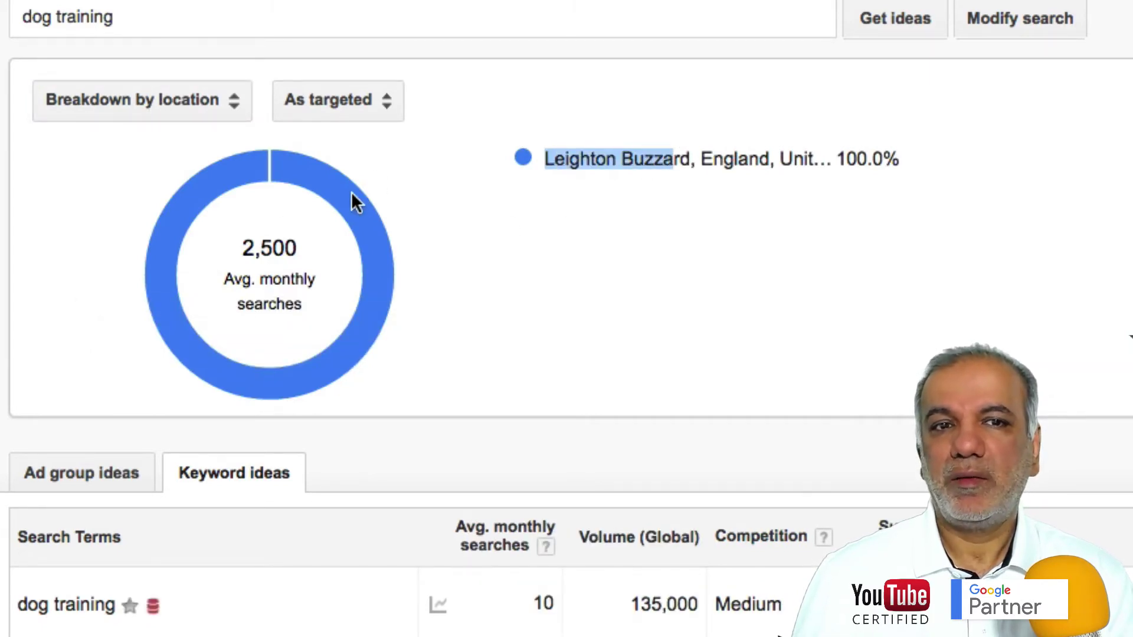
left_click(360, 98)
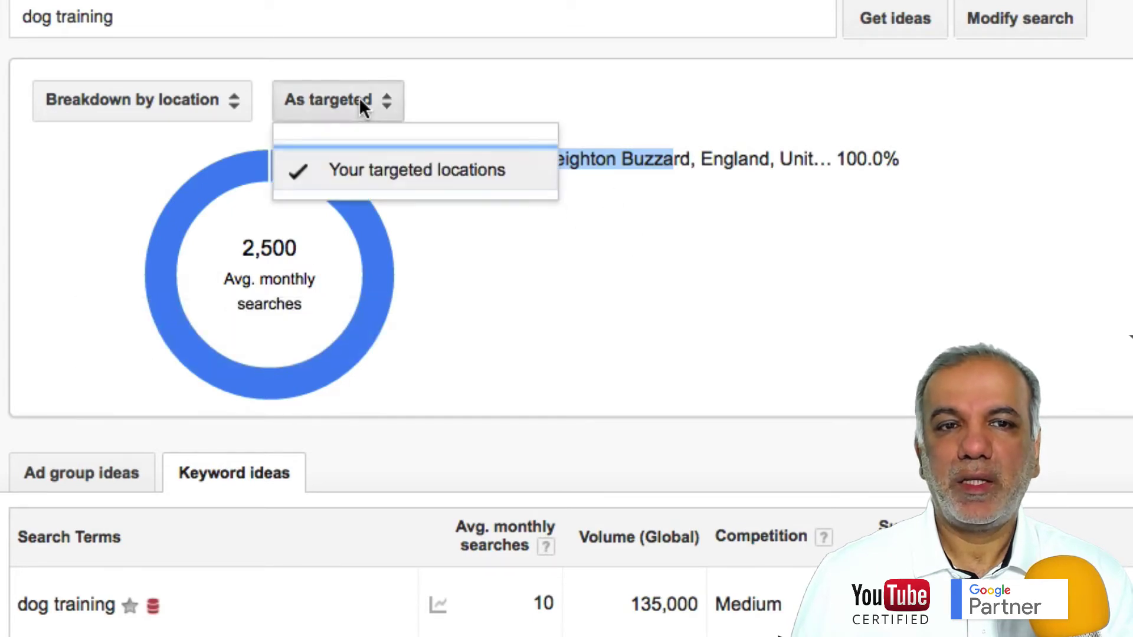
left_click(543, 98)
left_click(95, 103)
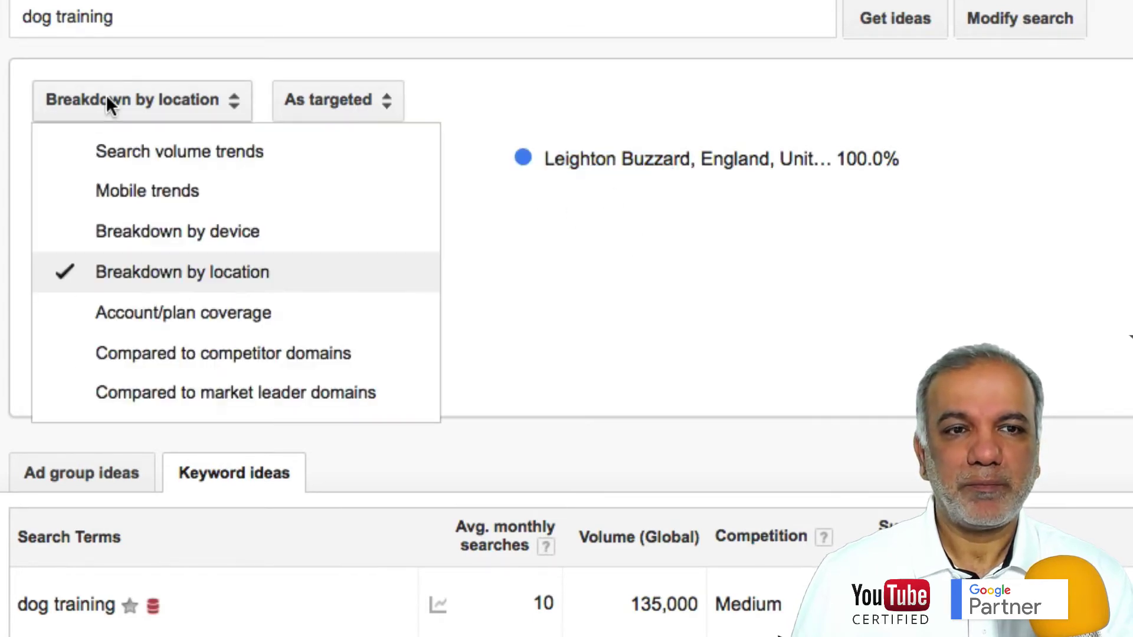
left_click(159, 188)
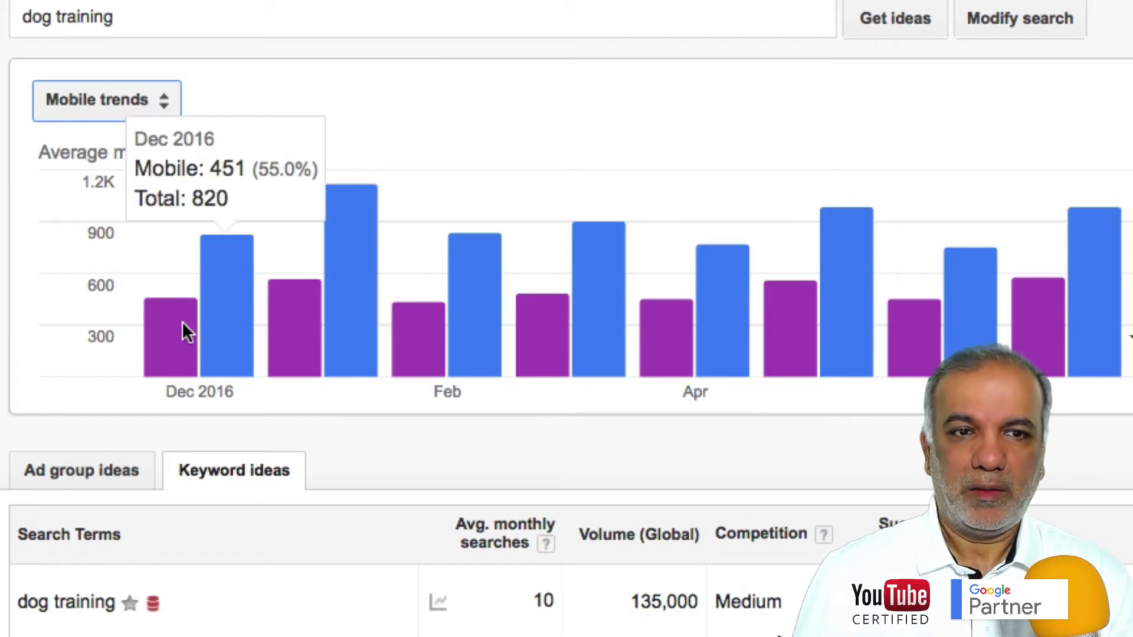
- Return to Search volume trends and review 'dog training' at 135,000 searches, £0.19 bid
left_click(102, 103)
left_click(126, 149)
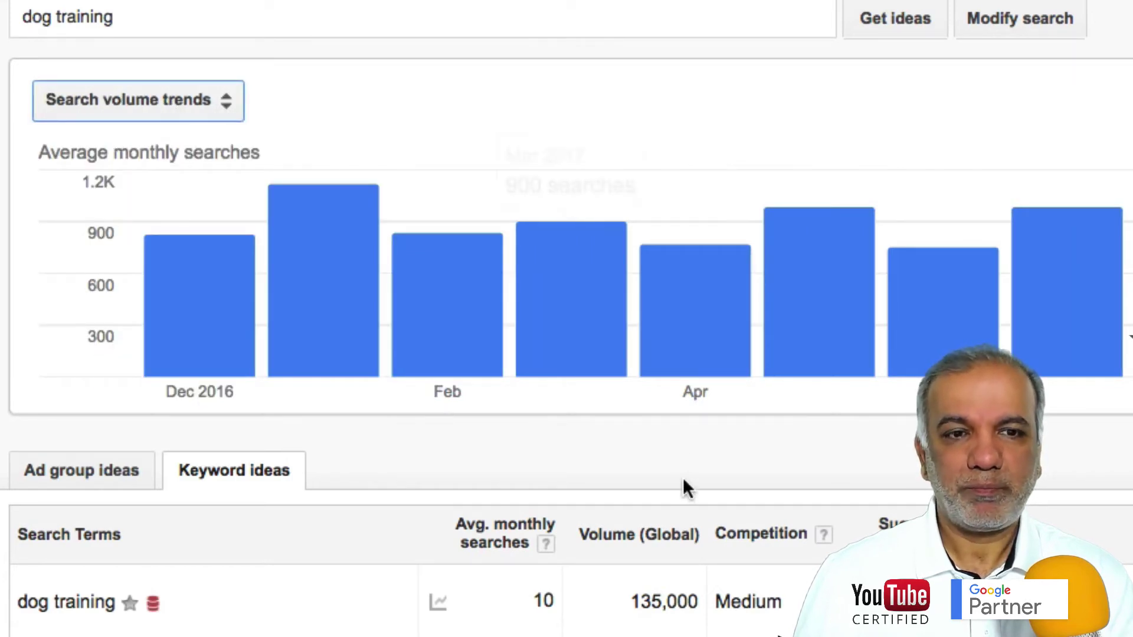
scroll(682, 479, "down", 4)
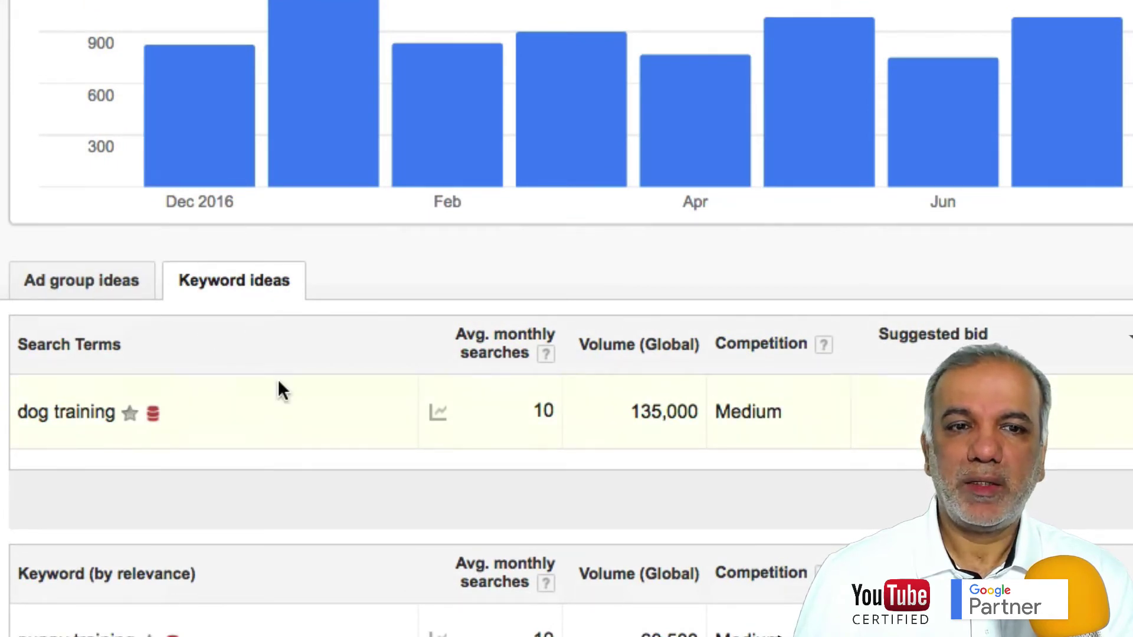
scroll(278, 379, "down", 1)
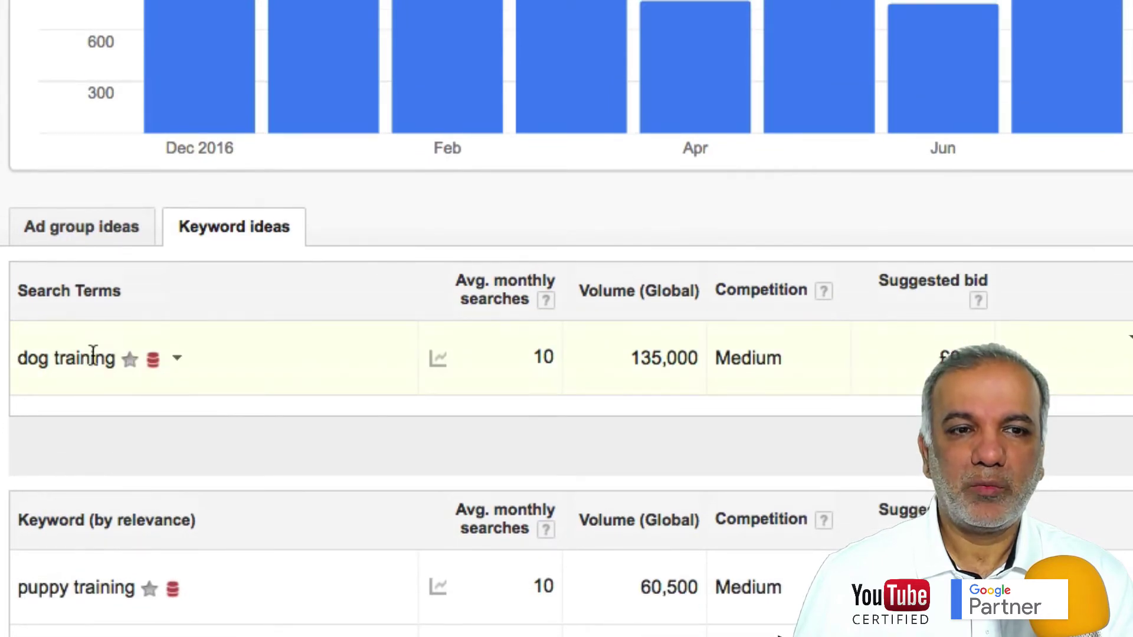
left_click_drag(93, 356, 19, 360)
scroll(93, 362, "up", 4)
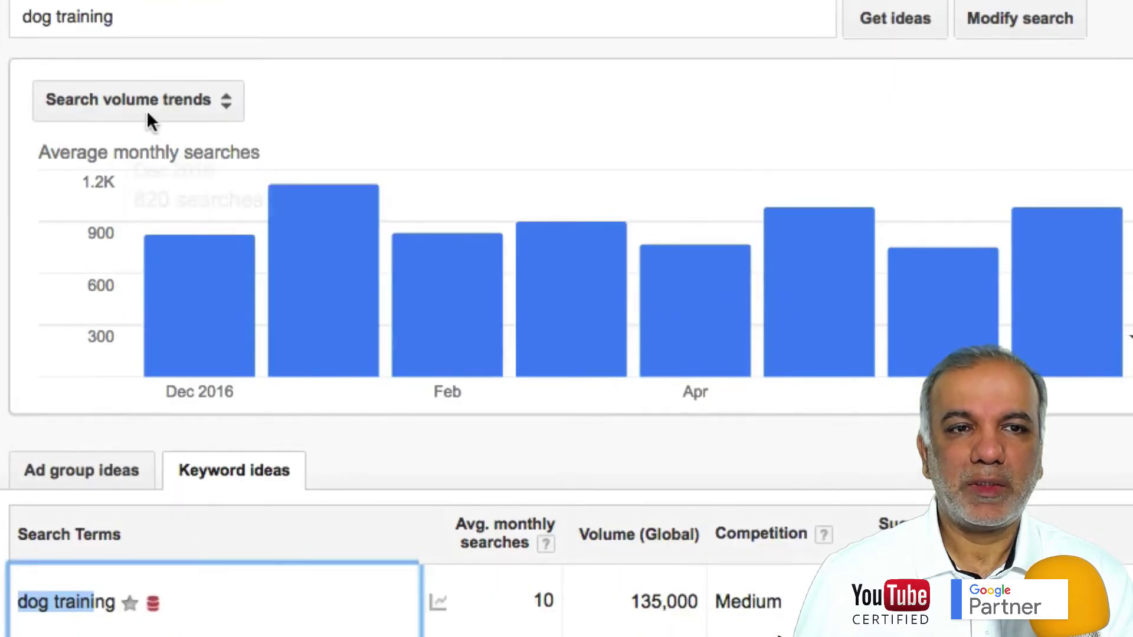
triple_click(132, 15)
scroll(539, 541, "down", 3)
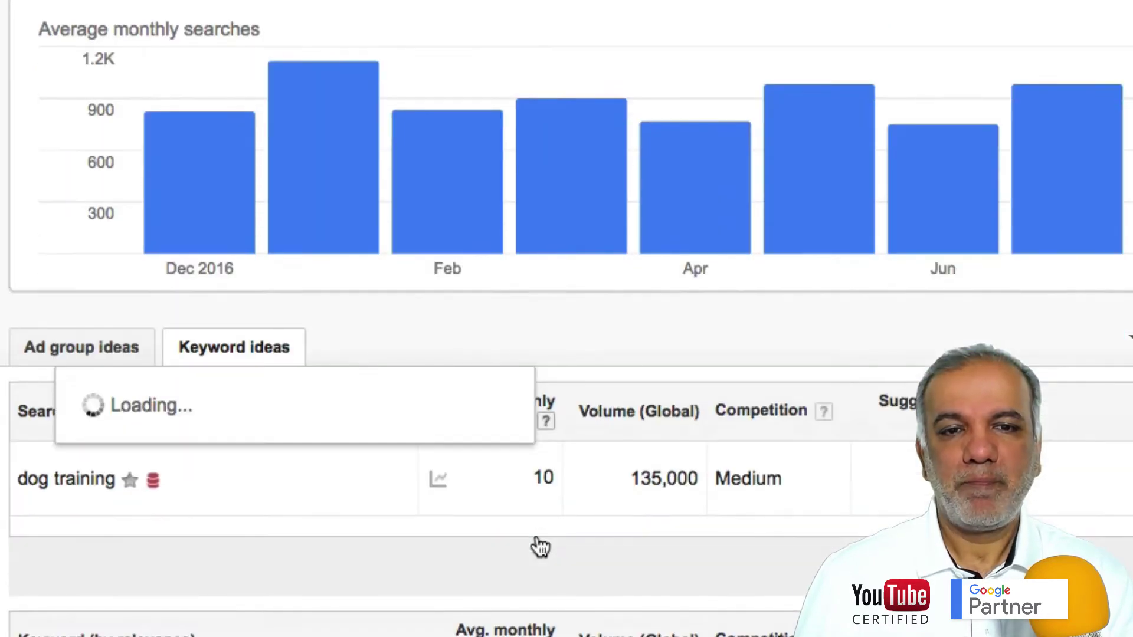
scroll(546, 371, "down", 4)
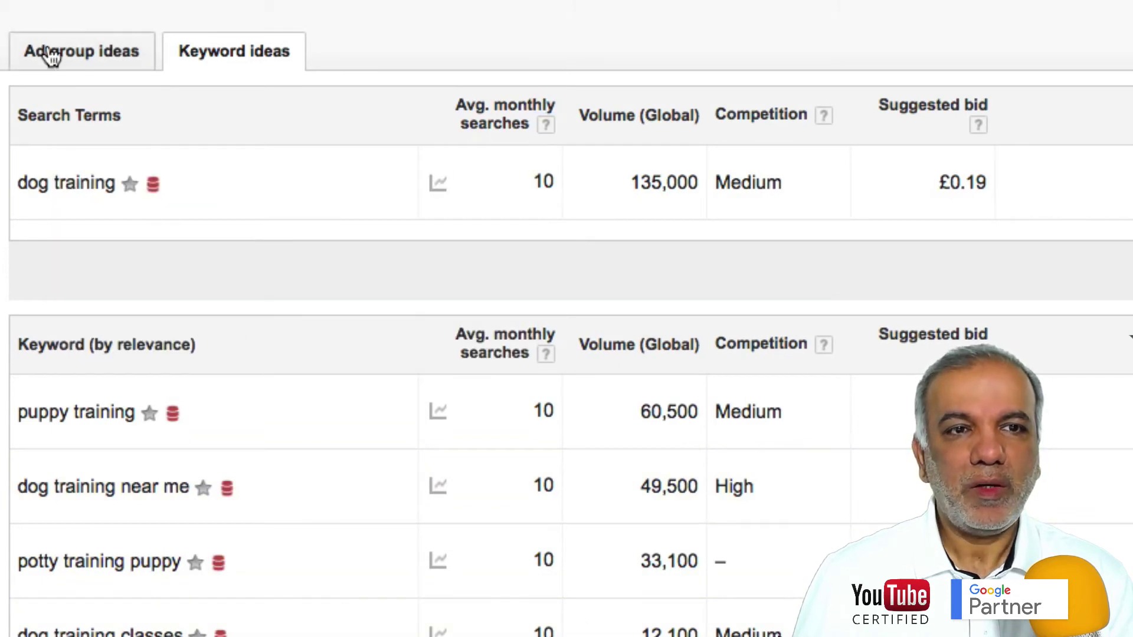
- From the Ad group ideas tab, open the Dog Classes ad group
left_click(49, 55)
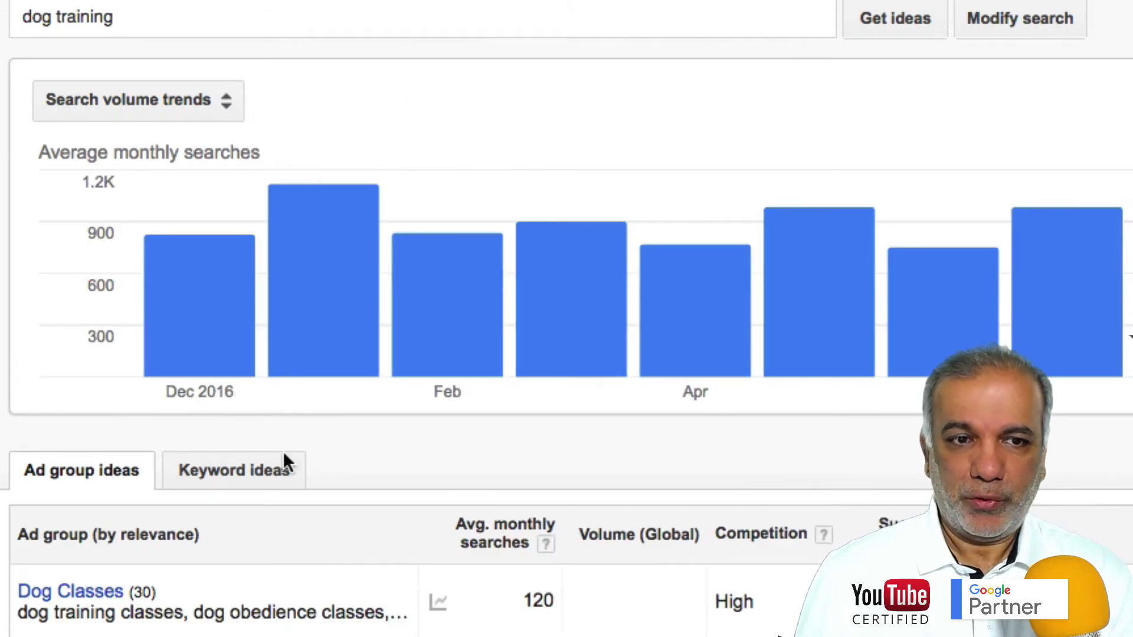
scroll(267, 541, "down", 4)
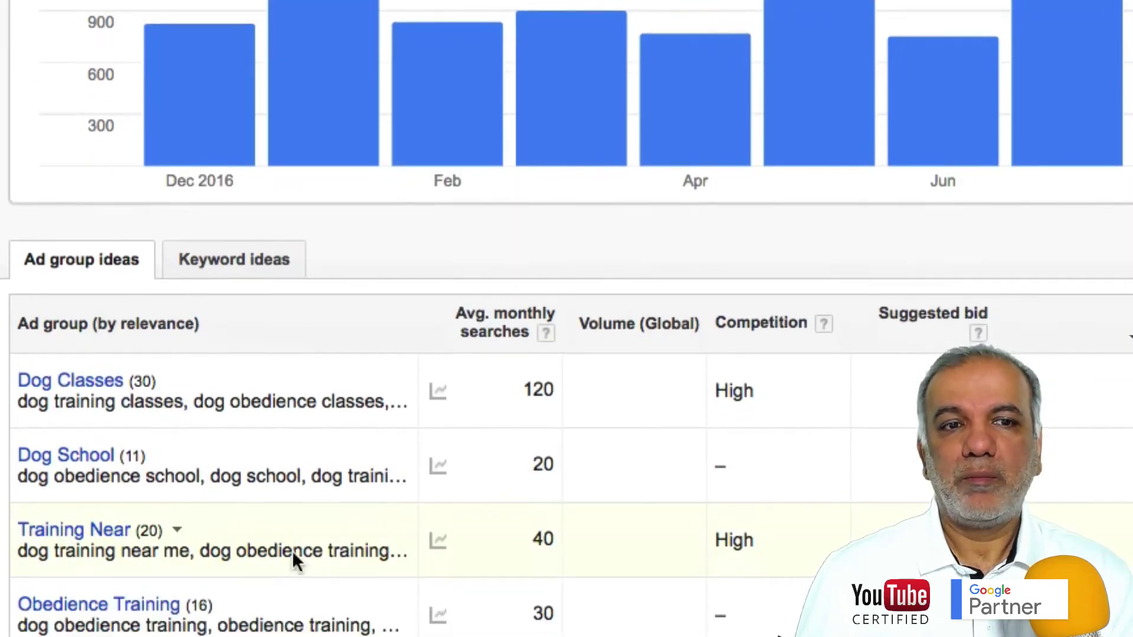
left_click(56, 383)
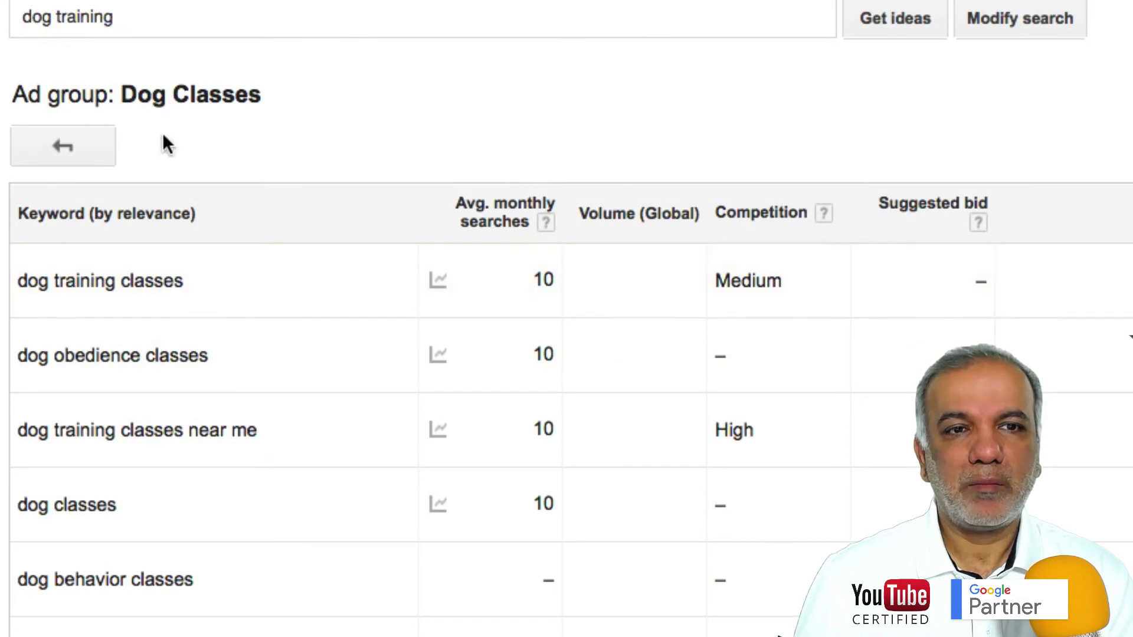
- Highlight Dog Classes keywords: dog training classes, dog obedience classes, near me, dog classes, dog behavior classes
left_click_drag(138, 94, 249, 94)
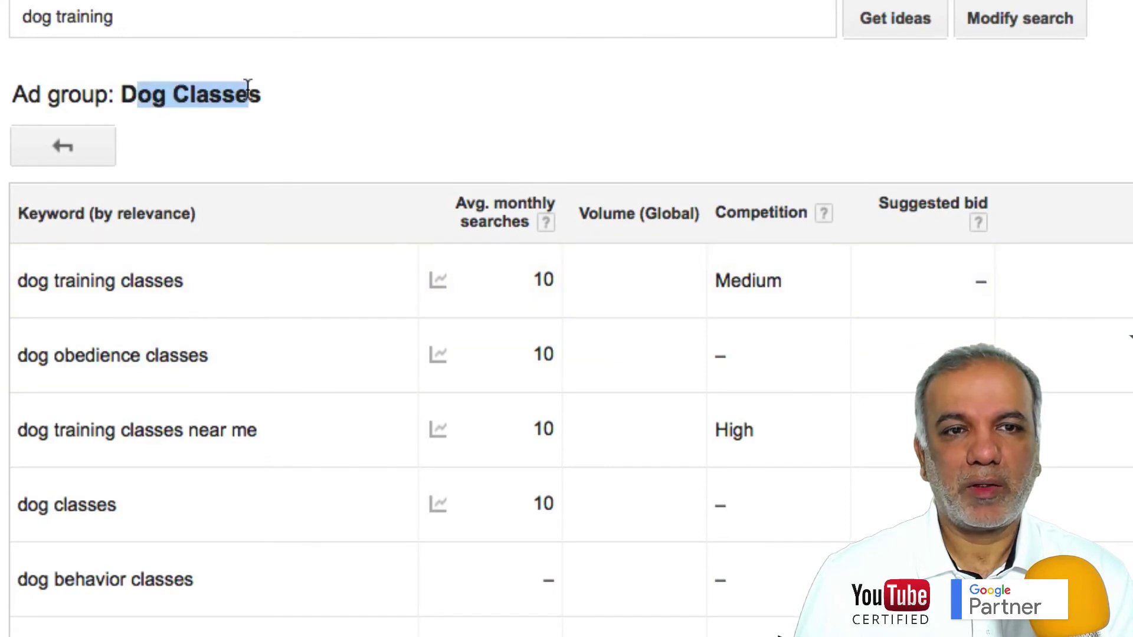
left_click(143, 282)
left_click(157, 354)
left_click(144, 430)
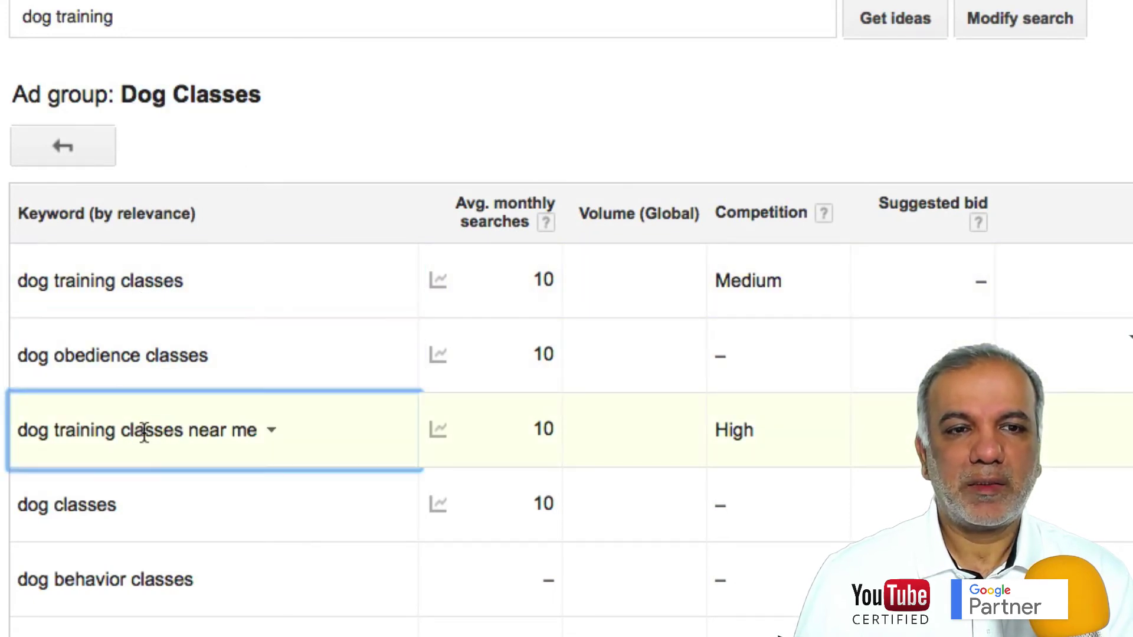
left_click_drag(143, 430, 170, 431)
left_click_drag(77, 504, 119, 504)
left_click_drag(145, 580, 165, 581)
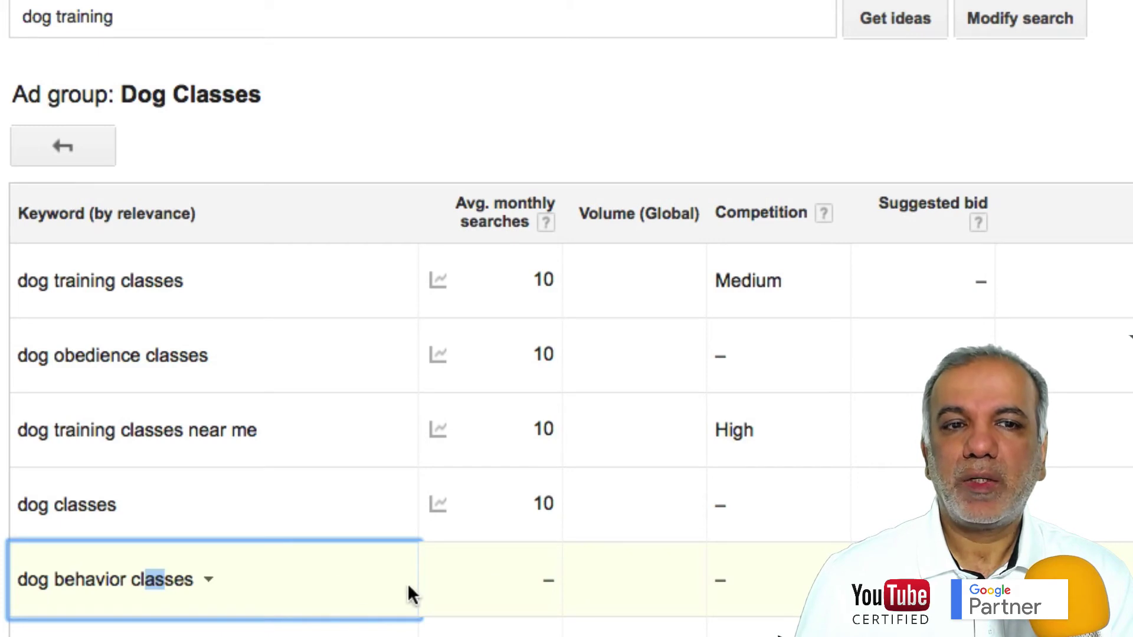
scroll(406, 584, "down", 2)
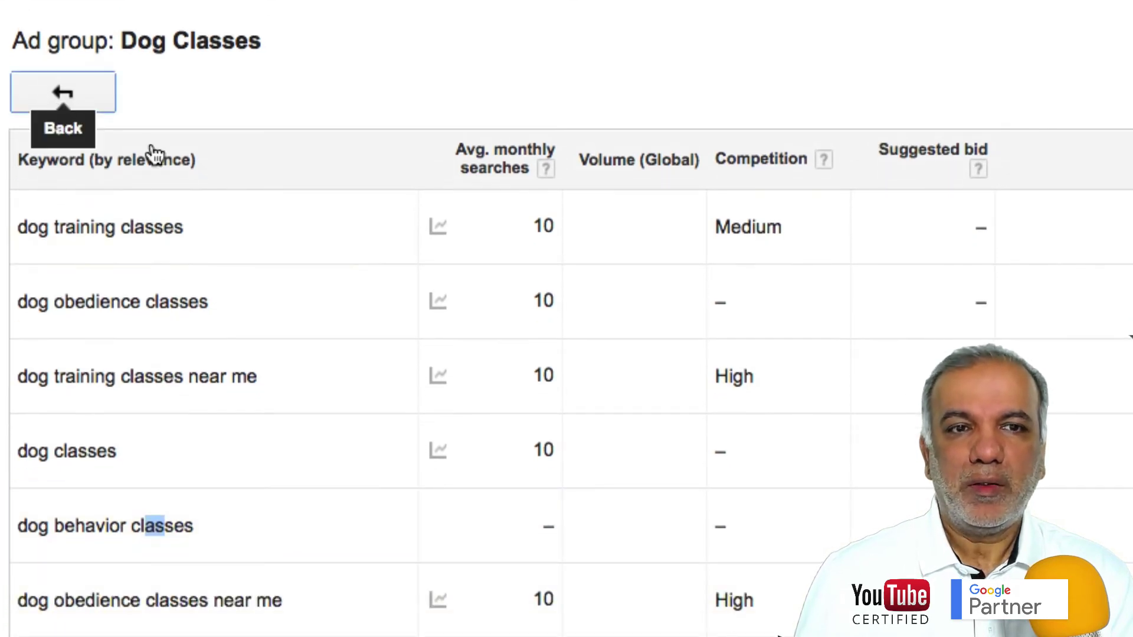
- Scroll through the dog training ad group ideas, reviewing groups from Dog Classes (120 searches, High competition) onward
scroll(451, 490, "down", 3)
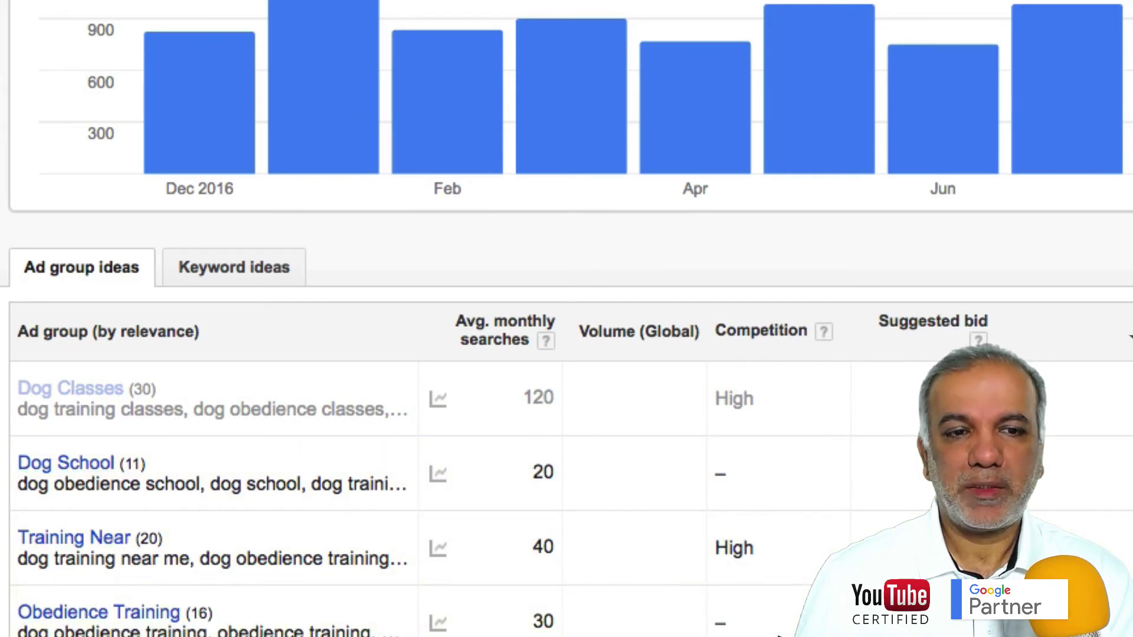
scroll(566, 318, "down", 6)
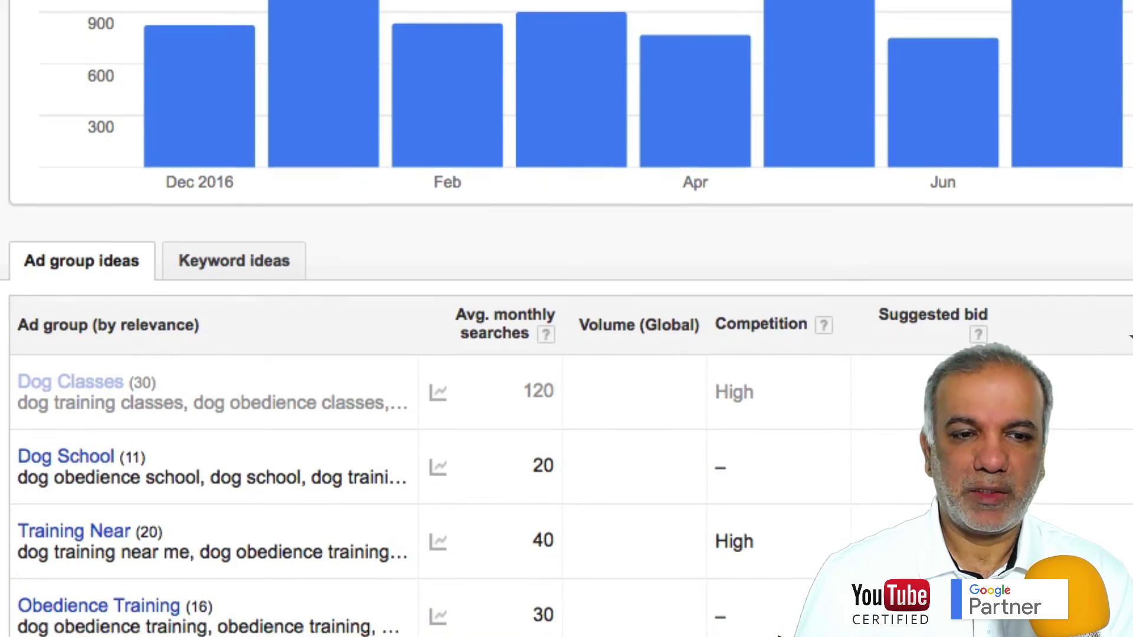
scroll(567, 318, "down", 5)
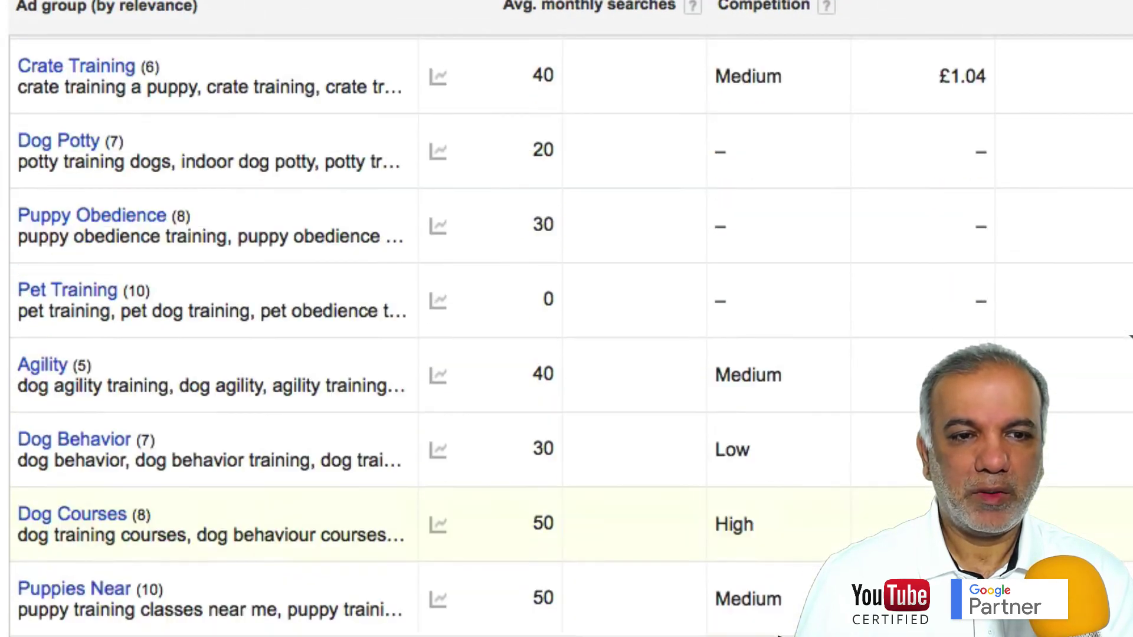
scroll(567, 319, "down", 3)
scroll(567, 318, "down", 5)
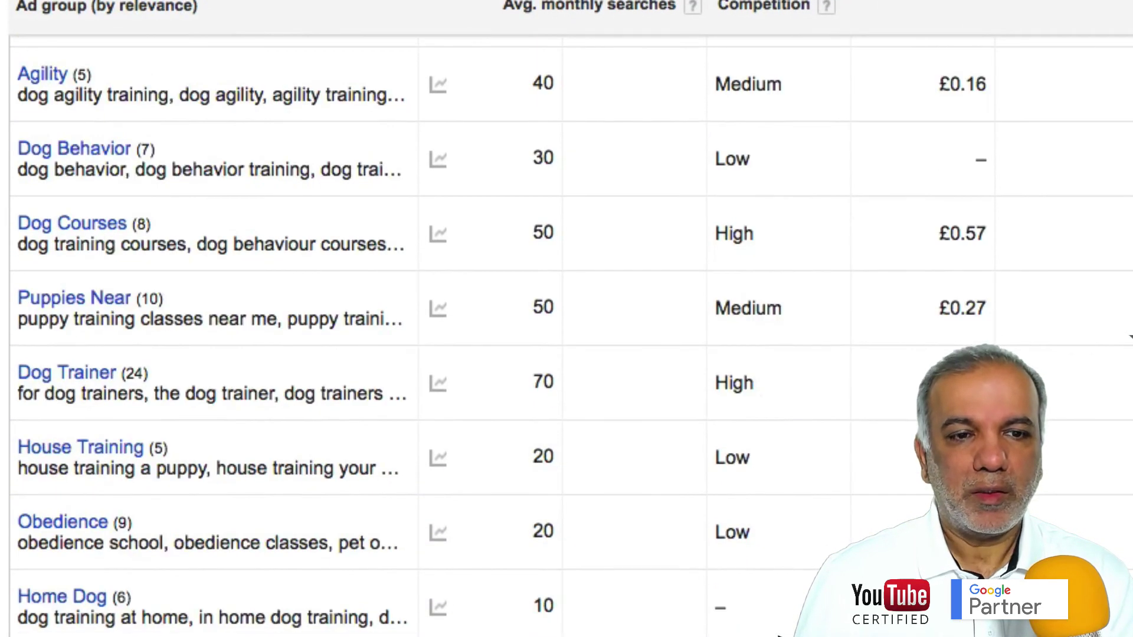
scroll(566, 318, "down", 7)
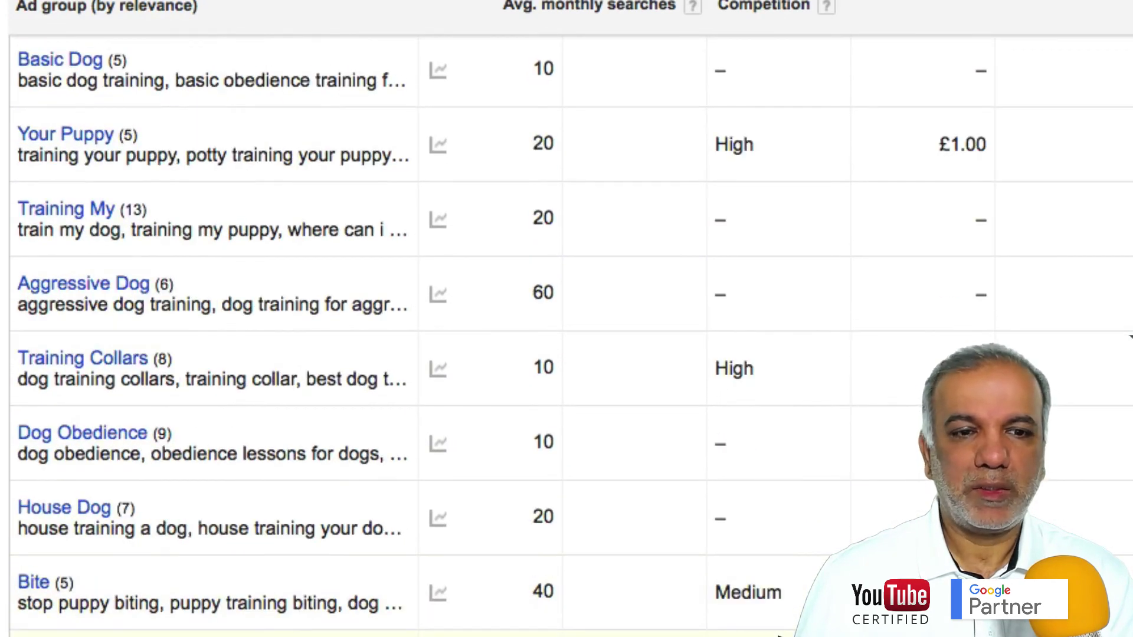
scroll(566, 319, "up", 18)
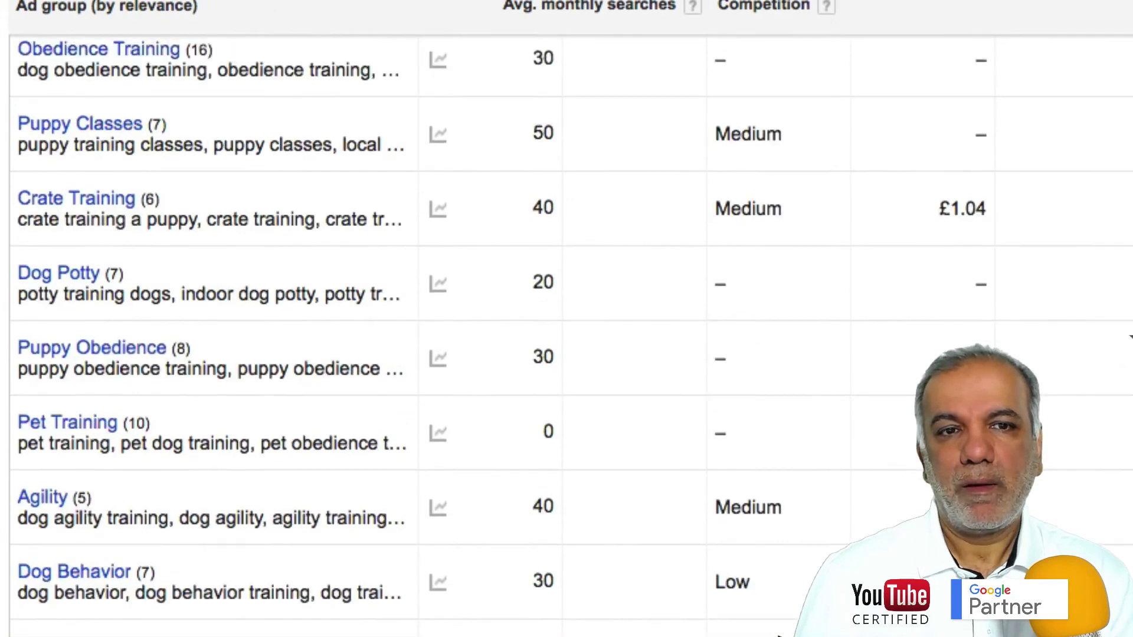
scroll(566, 318, "up", 12)
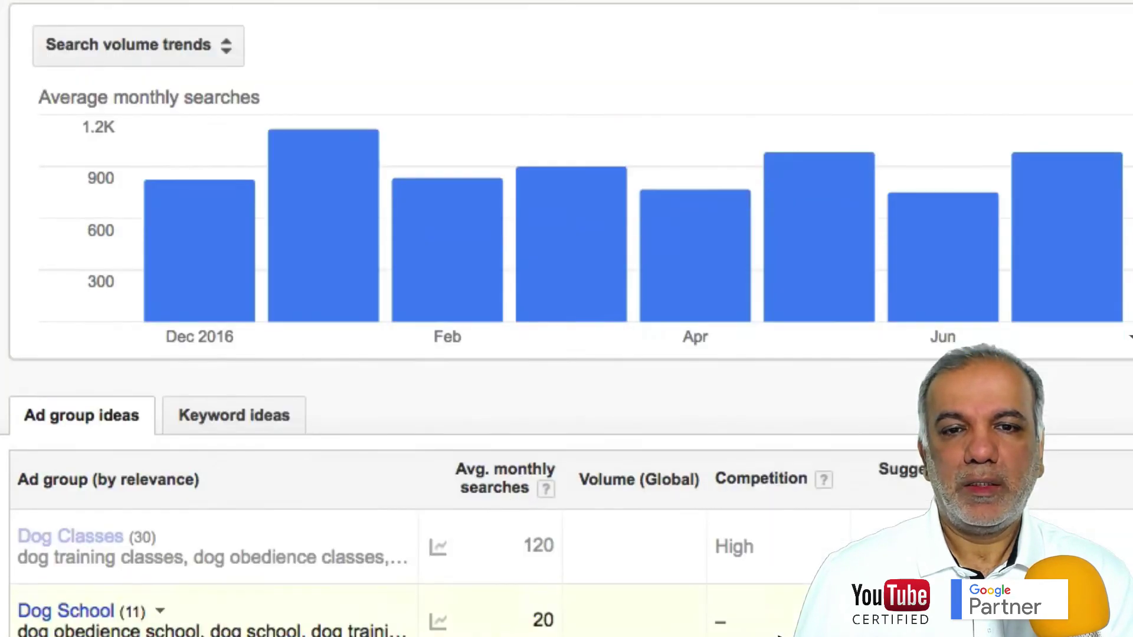
scroll(566, 319, "down", 3)
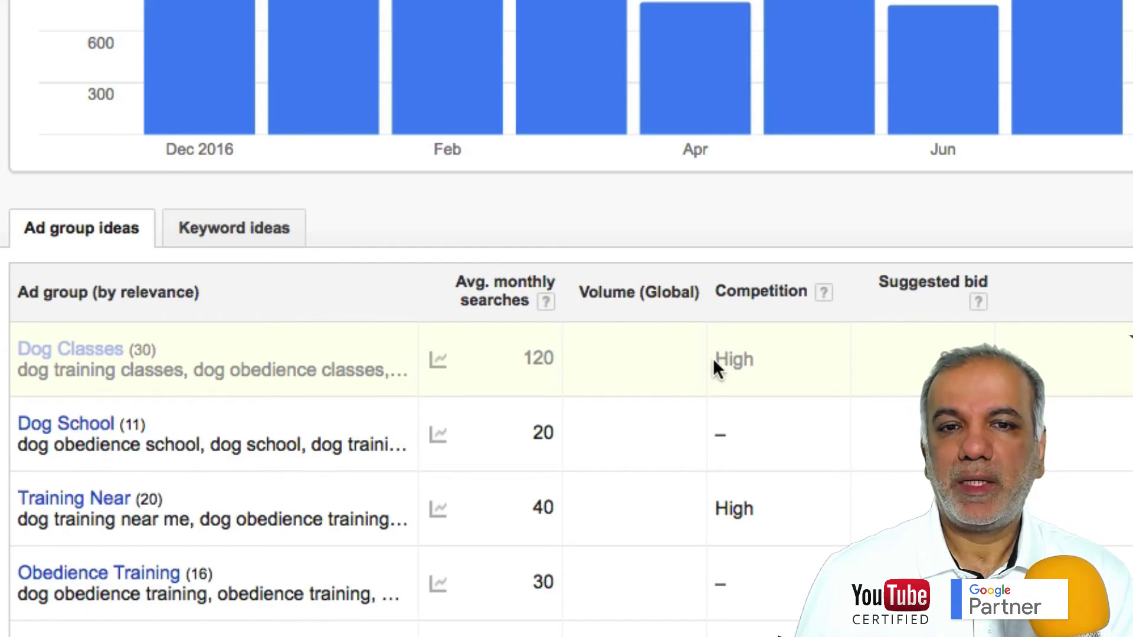
left_click_drag(714, 359, 751, 360)
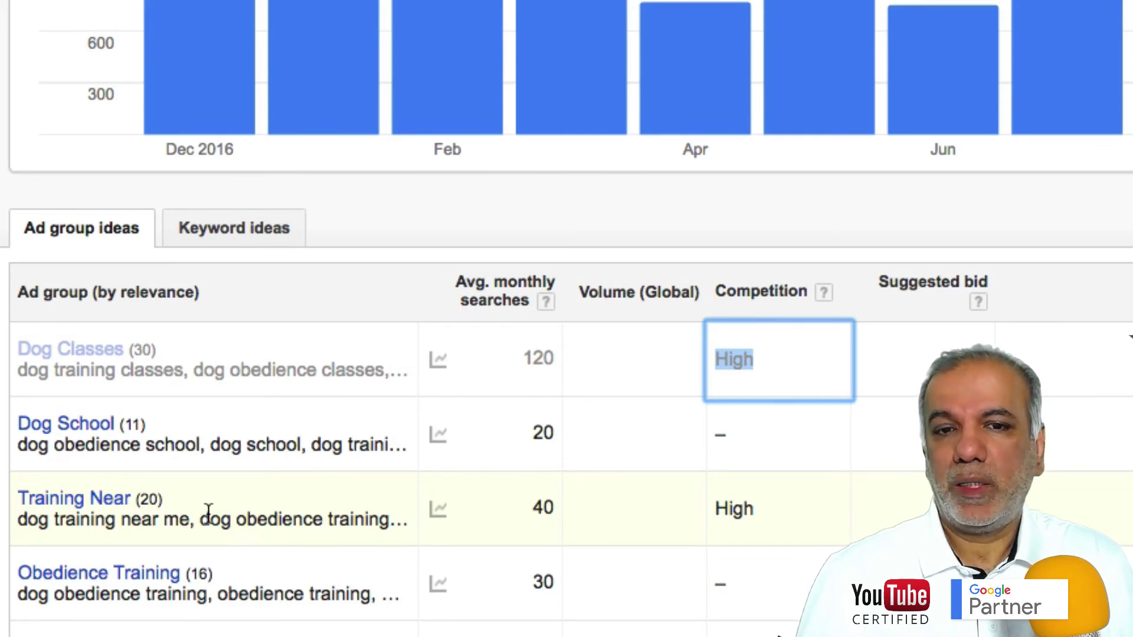
scroll(735, 562, "down", 10)
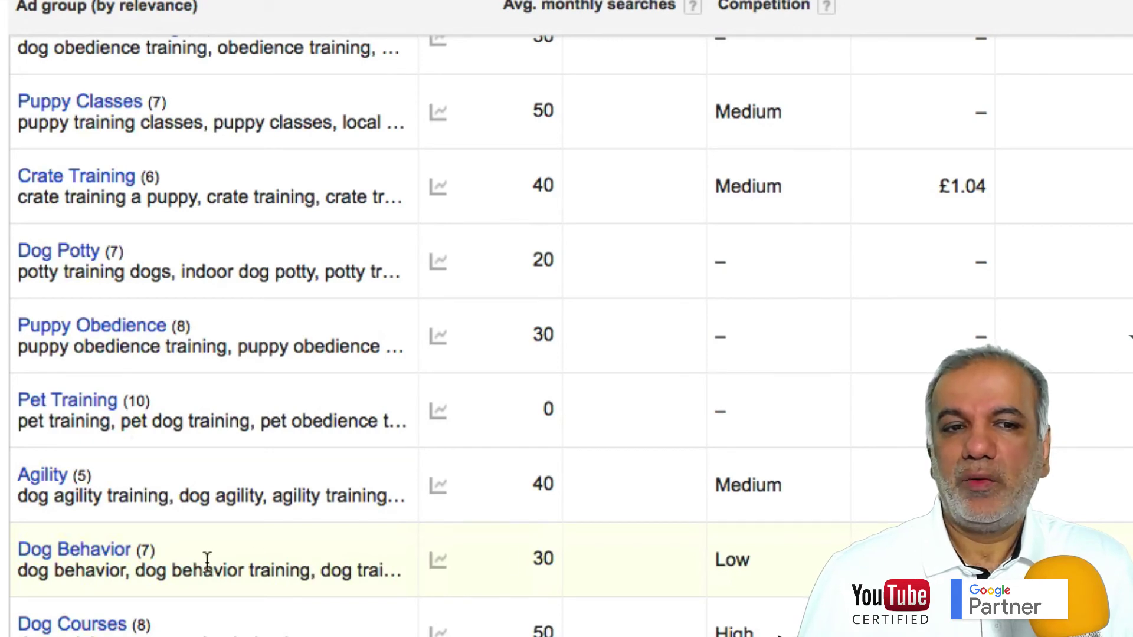
left_click_drag(359, 571, 55, 575)
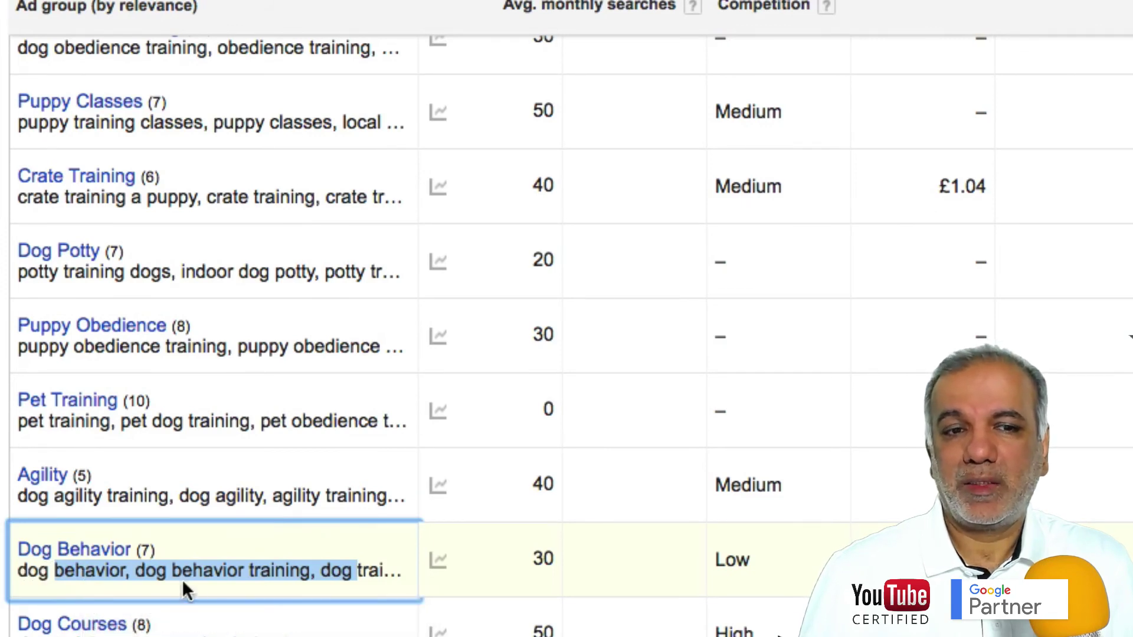
mouse_move(440, 554)
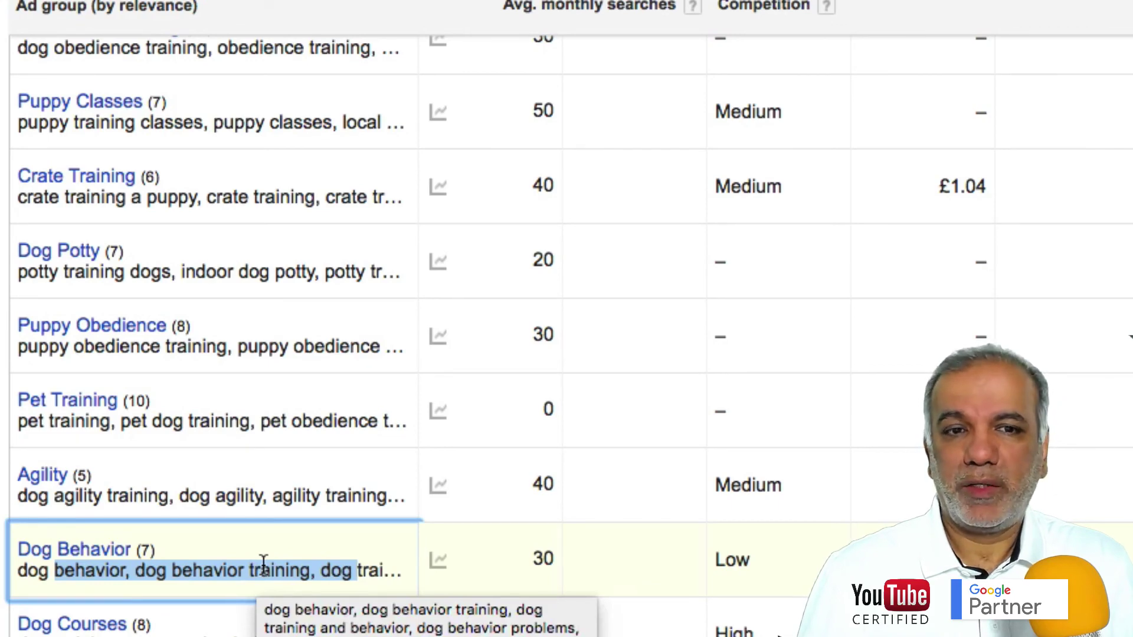
scroll(264, 564, "up", 6)
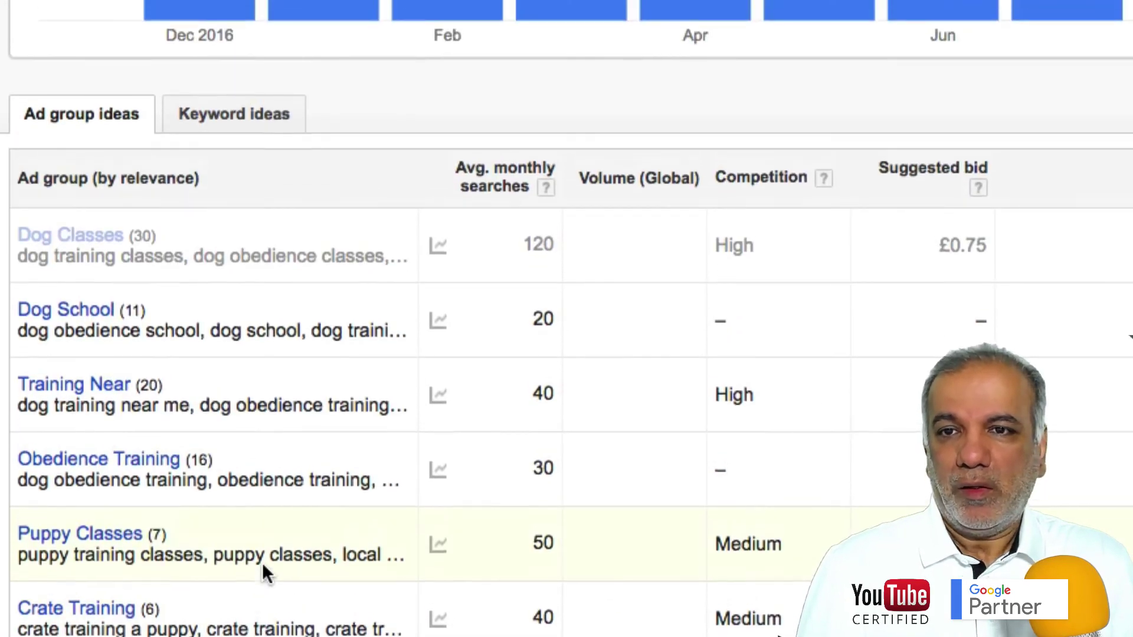
- Add the 11-keyword Dog School group to the plan, forecasting 0.003–0.687 daily clicks
scroll(262, 561, "up", 2)
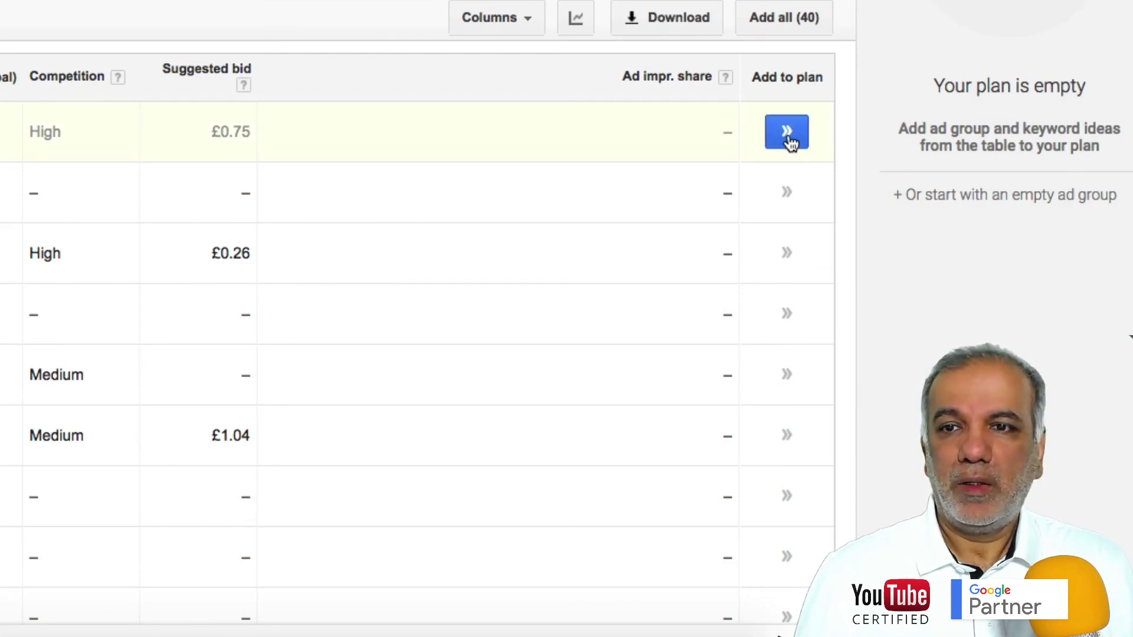
left_click(788, 194)
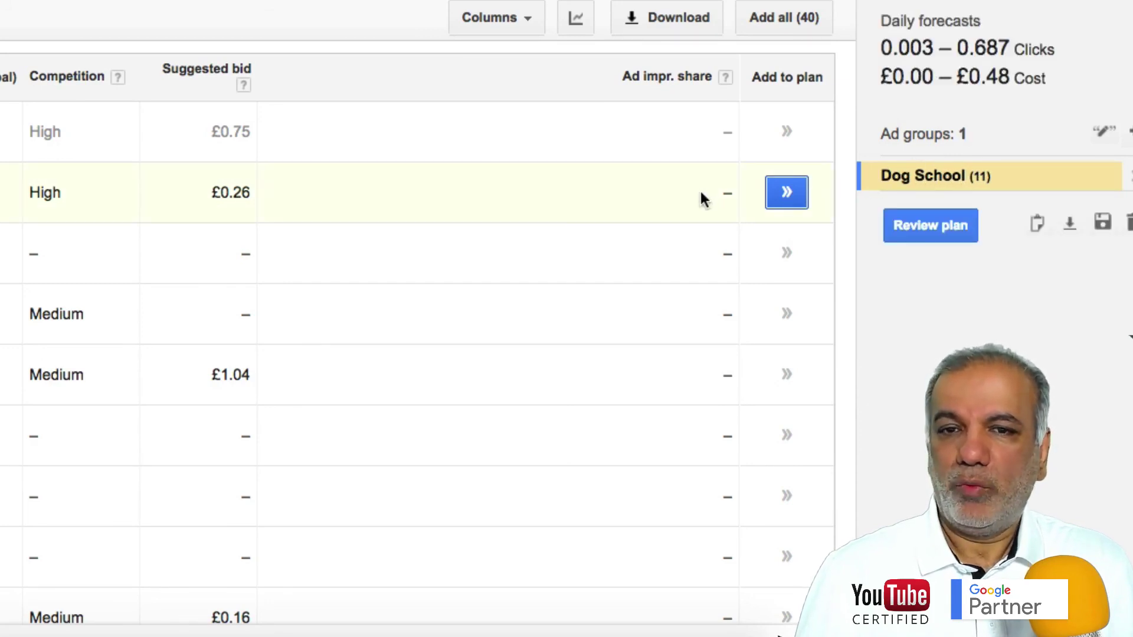
- Remove 'dog discipline school', 'dog obedience training schools' and 'dog school' from the Dog School keywords
left_click(947, 183)
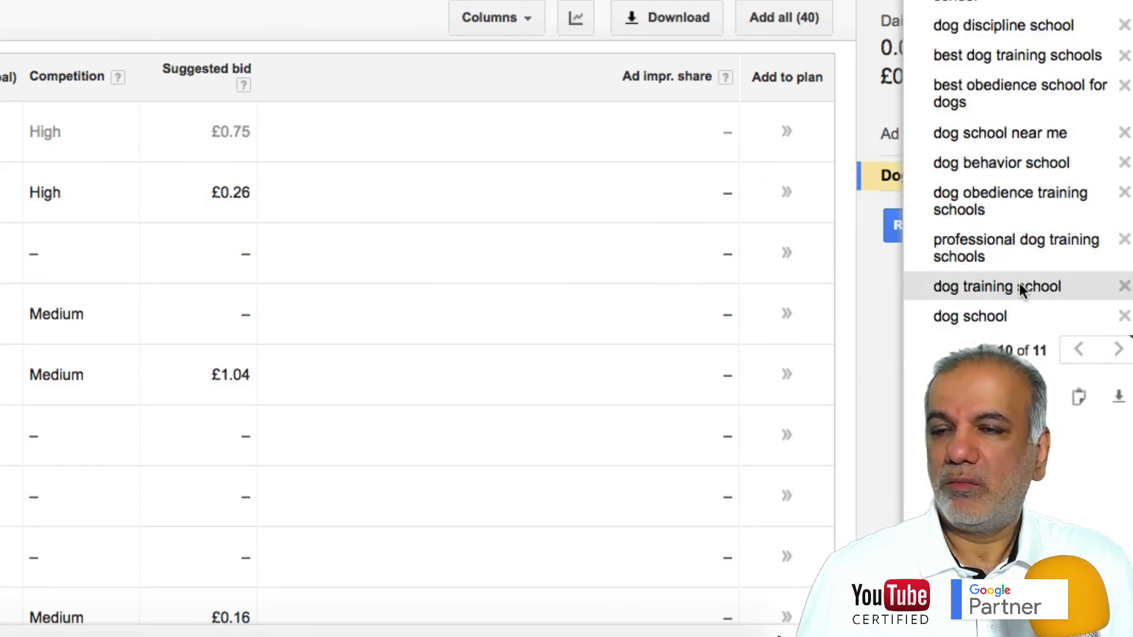
left_click(1123, 25)
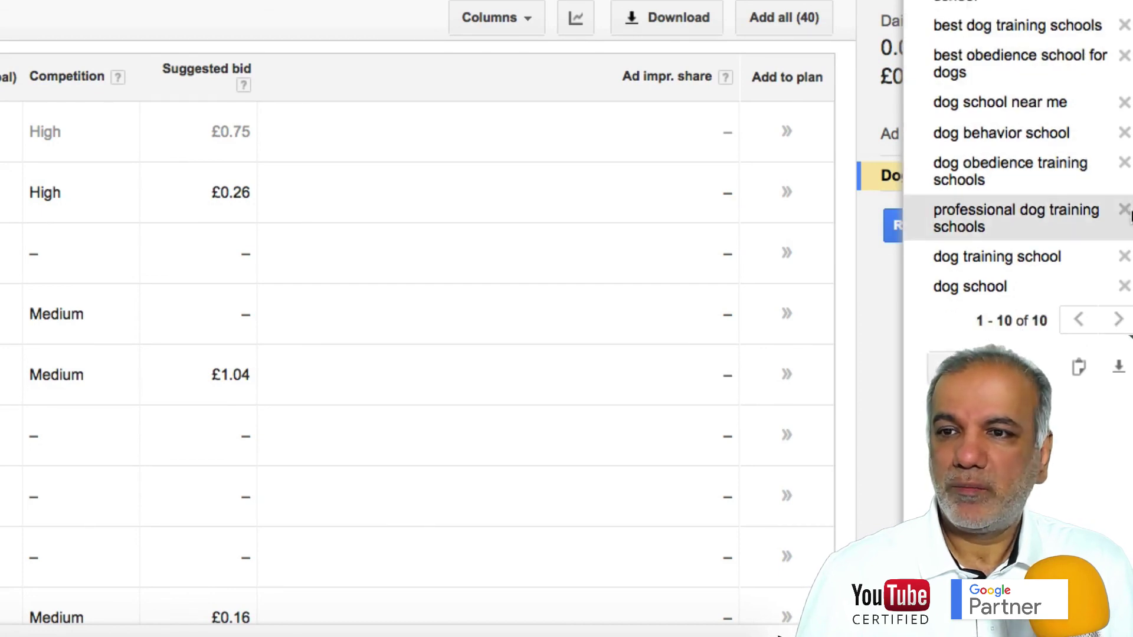
left_click(1124, 164)
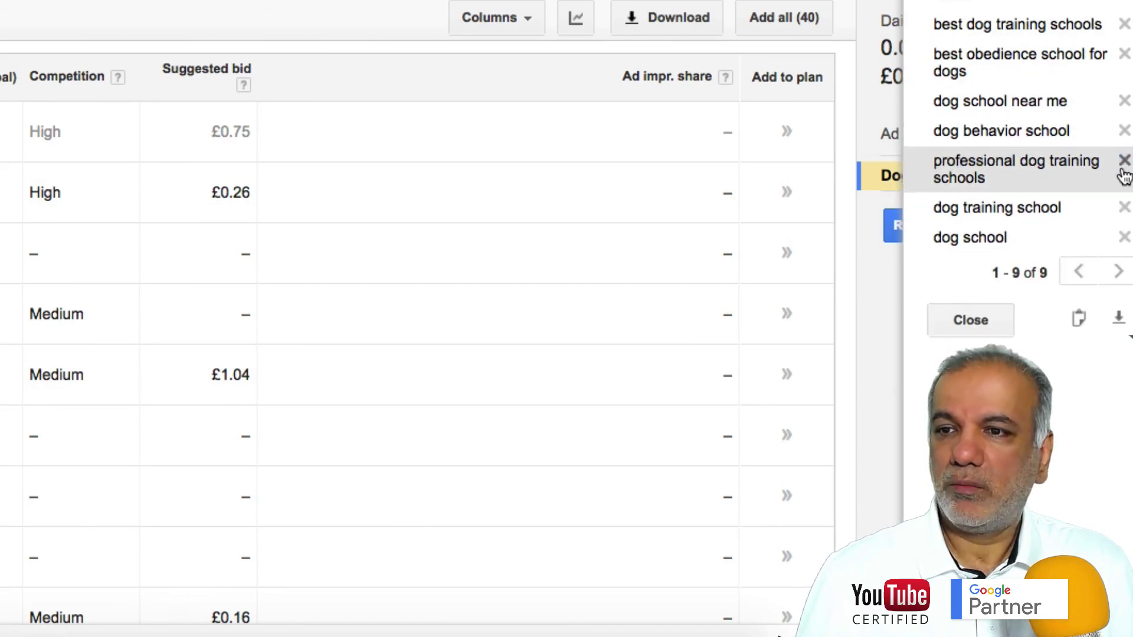
left_click(1124, 240)
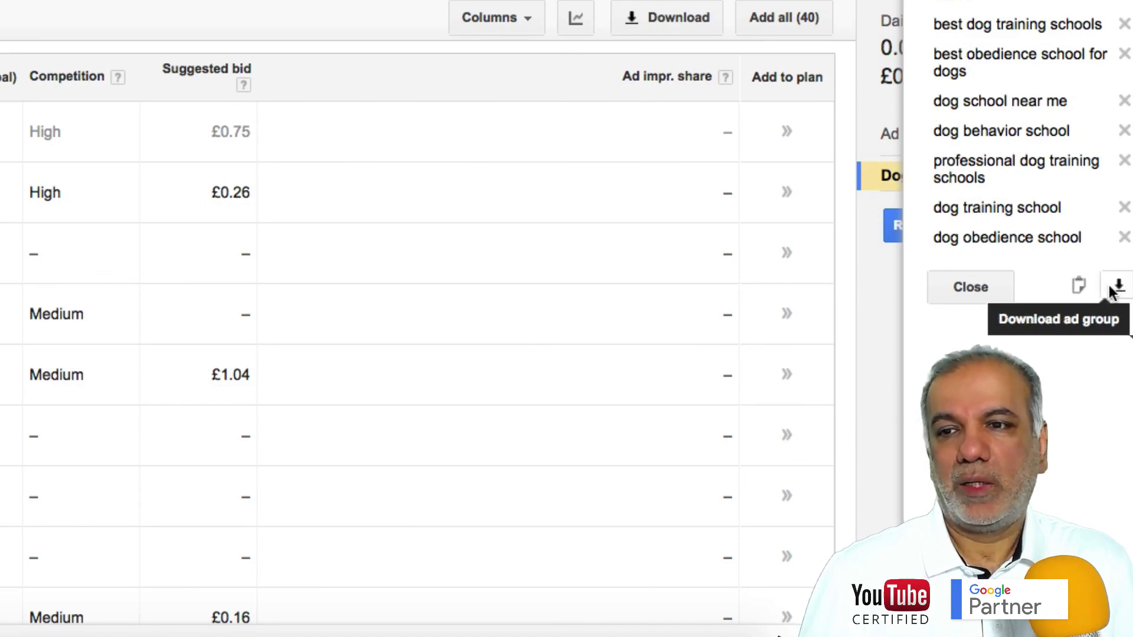
- Close the keyword list, remove the Dog School ad group and delete the entire plan
left_click(972, 287)
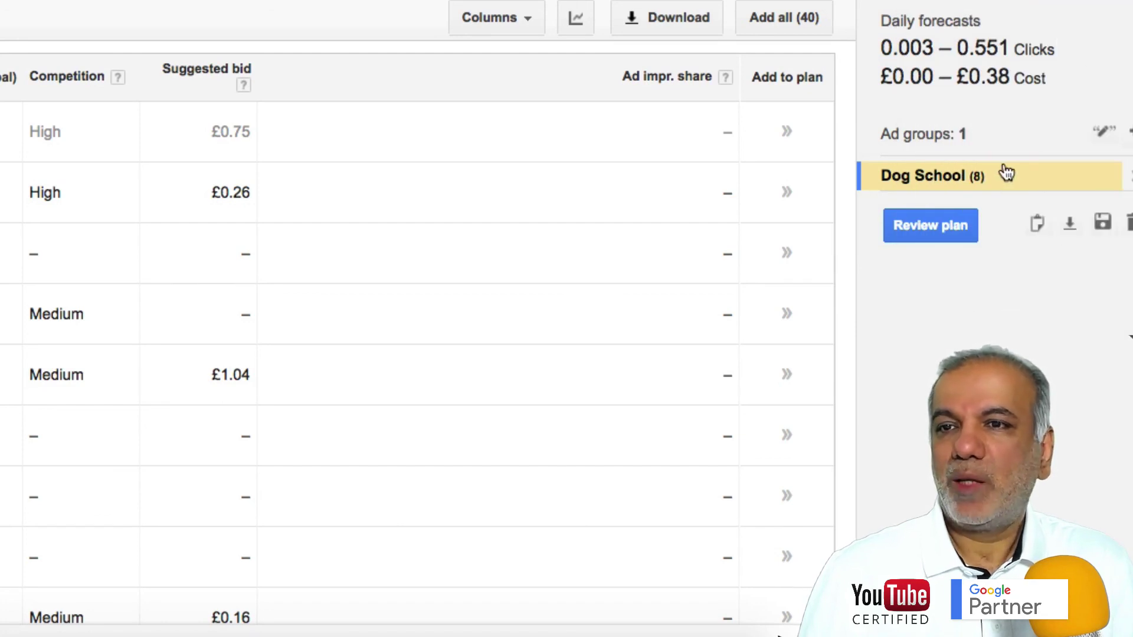
left_click(1130, 176)
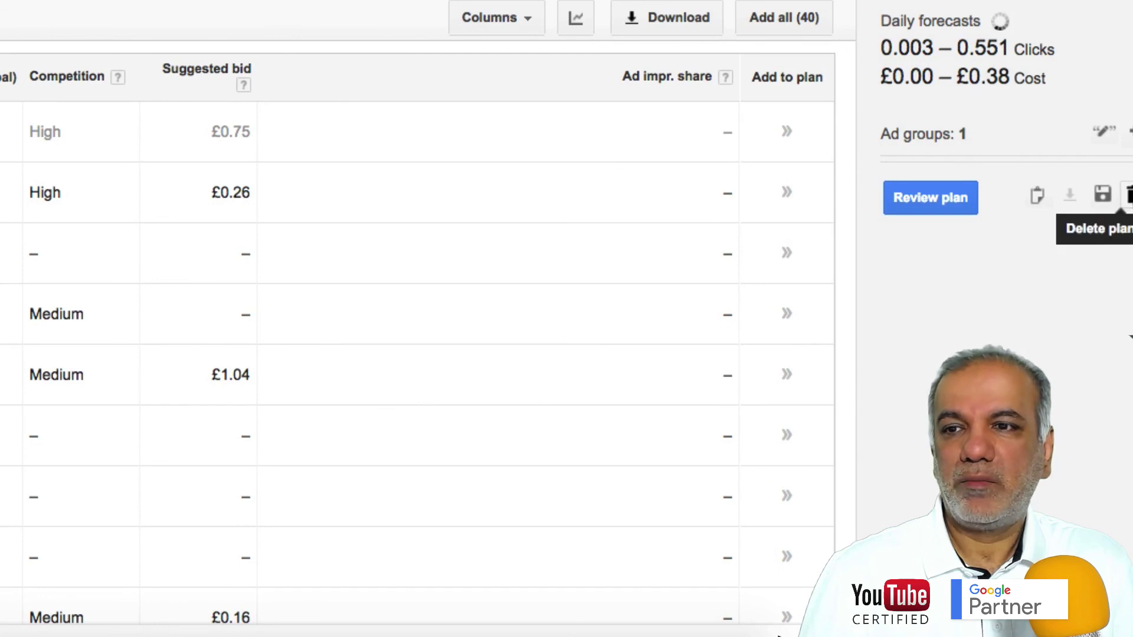
left_click(1129, 195)
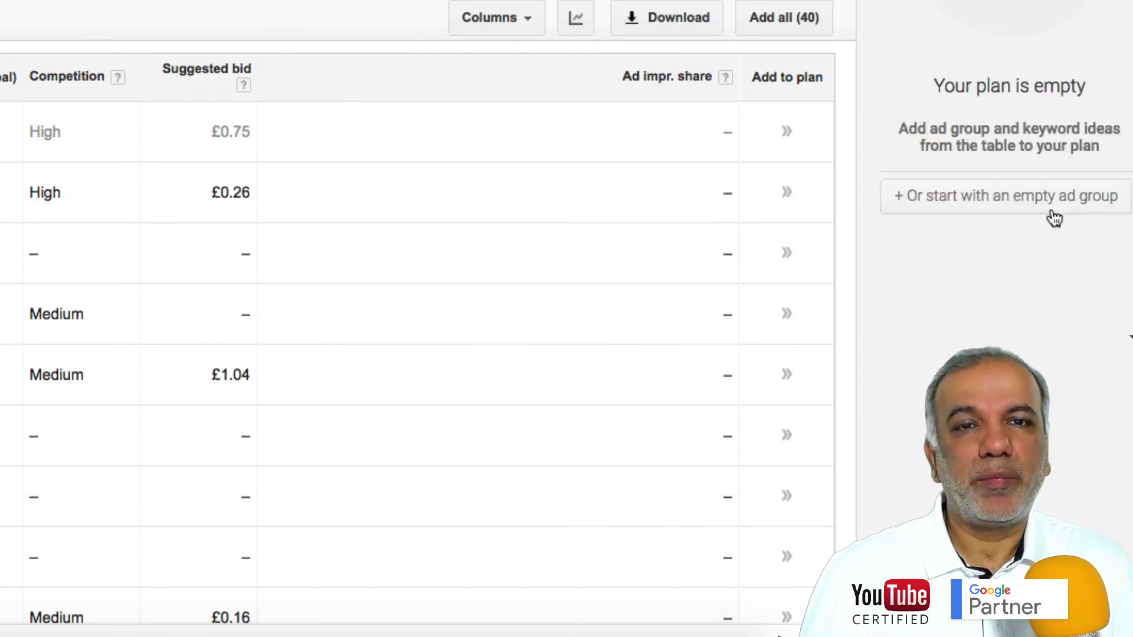